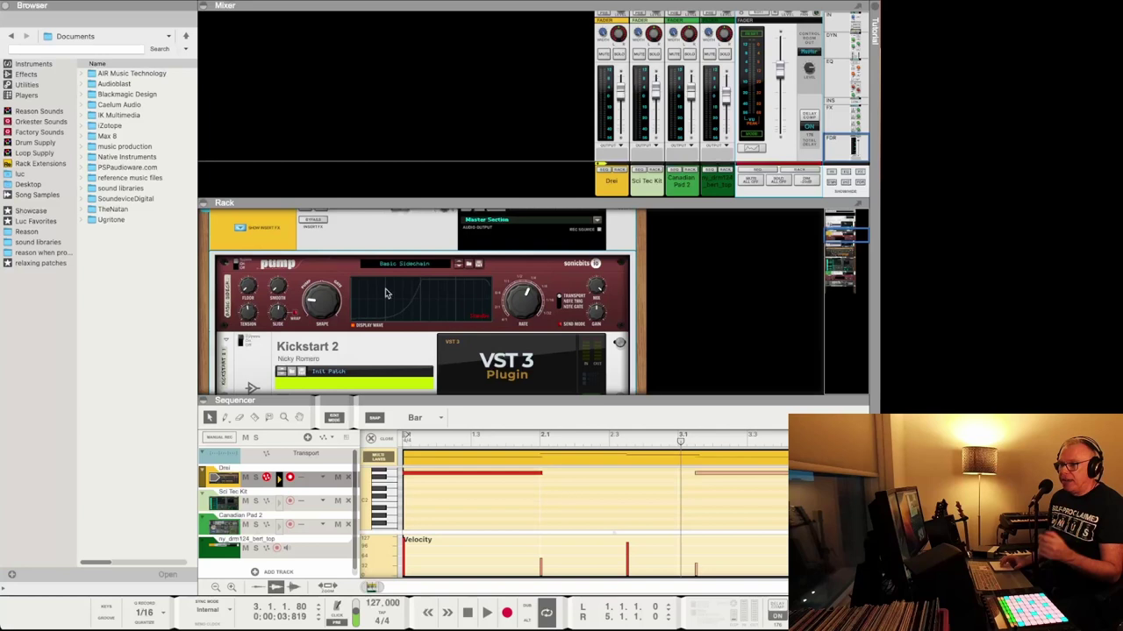
# - Select the Pump sidechain device and switch it from bypass to On
pyautogui.click(235, 262)
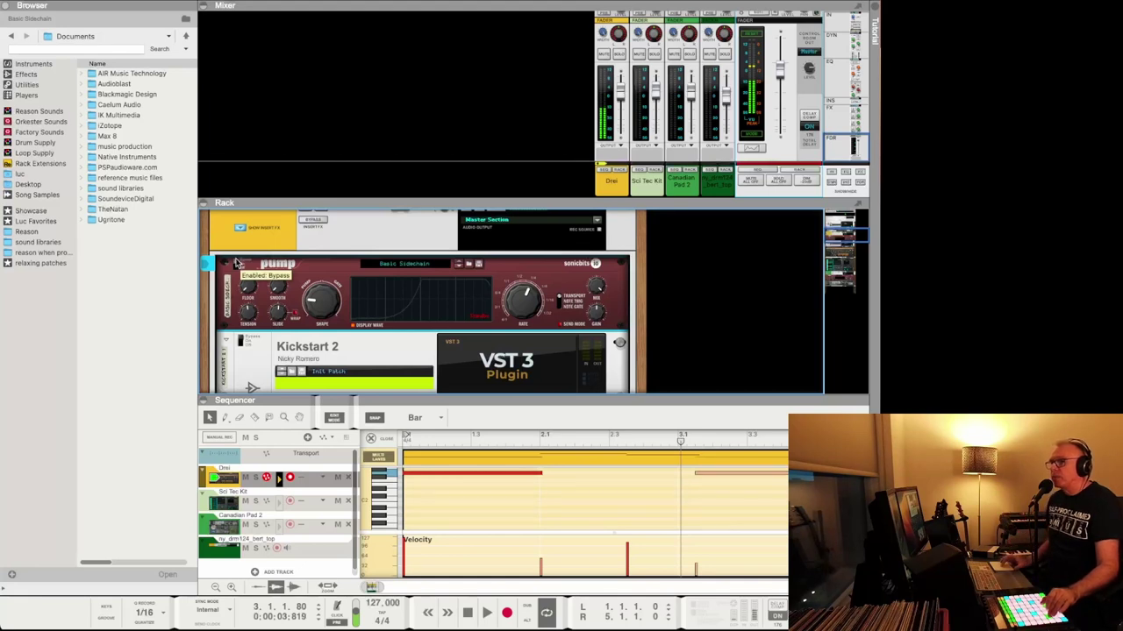
pyautogui.click(235, 264)
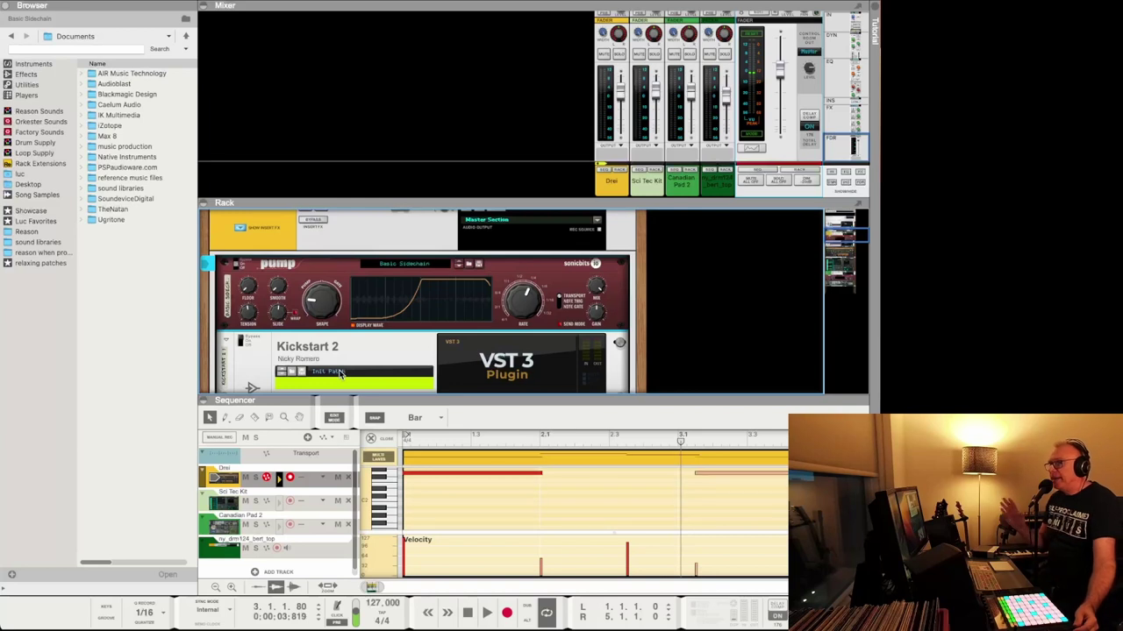
# - Mute the Canadian Pad track, start playback, and reselect the Pump device
pyautogui.click(245, 525)
pyautogui.press('space')
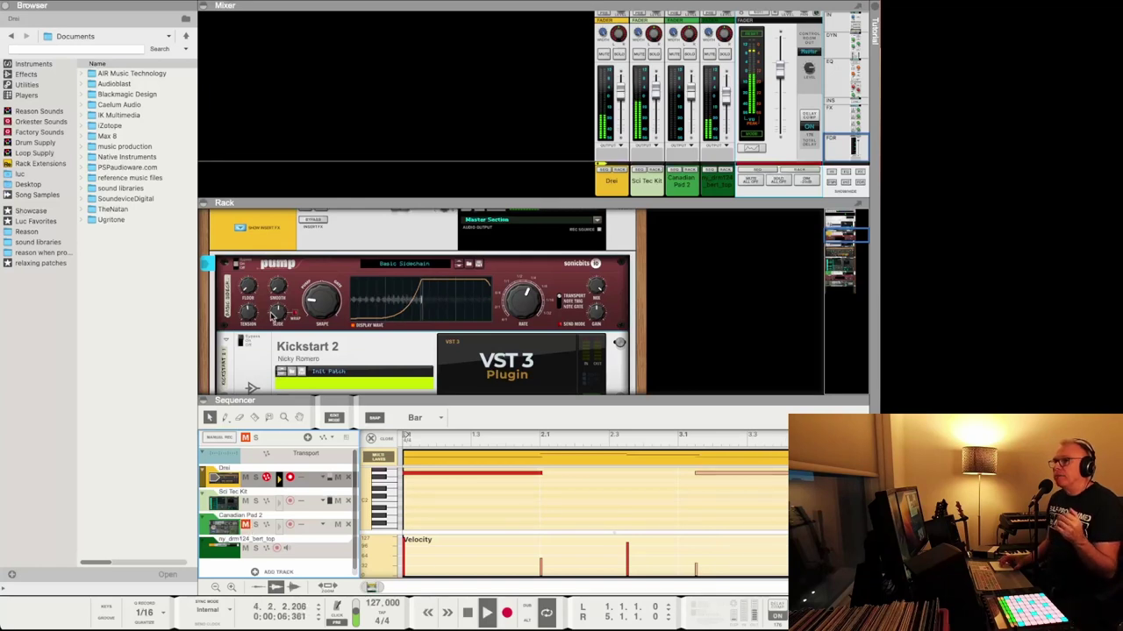
pyautogui.click(237, 265)
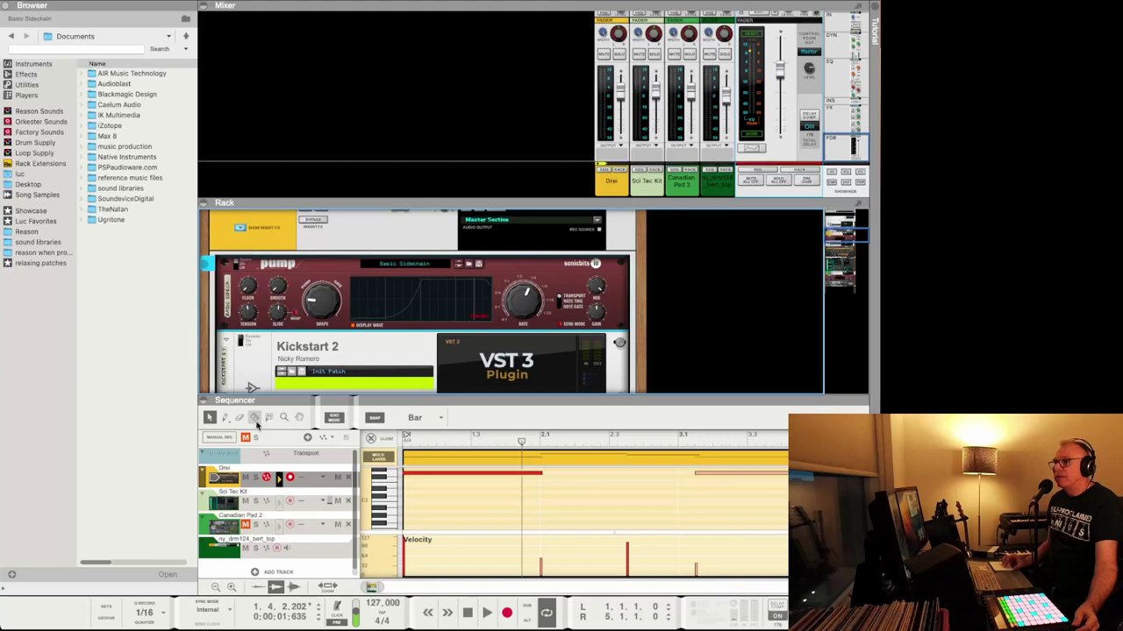
# - Solo the Drei bass to hear the ducking, then unsolo it and replay the mix
pyautogui.click(260, 478)
pyautogui.press('space')
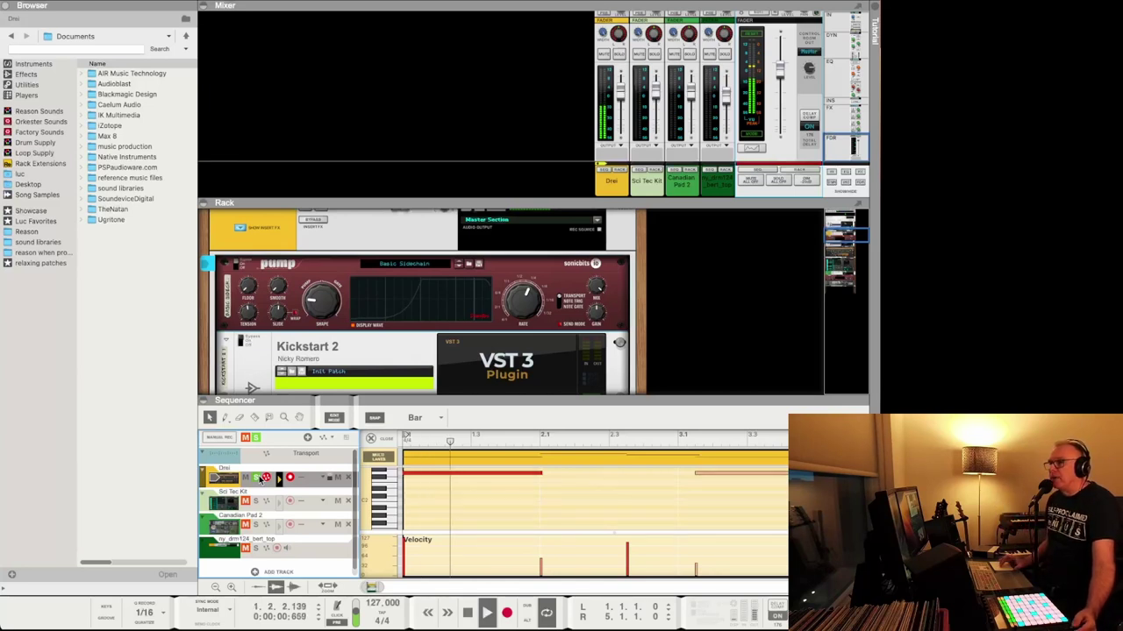
pyautogui.press('space')
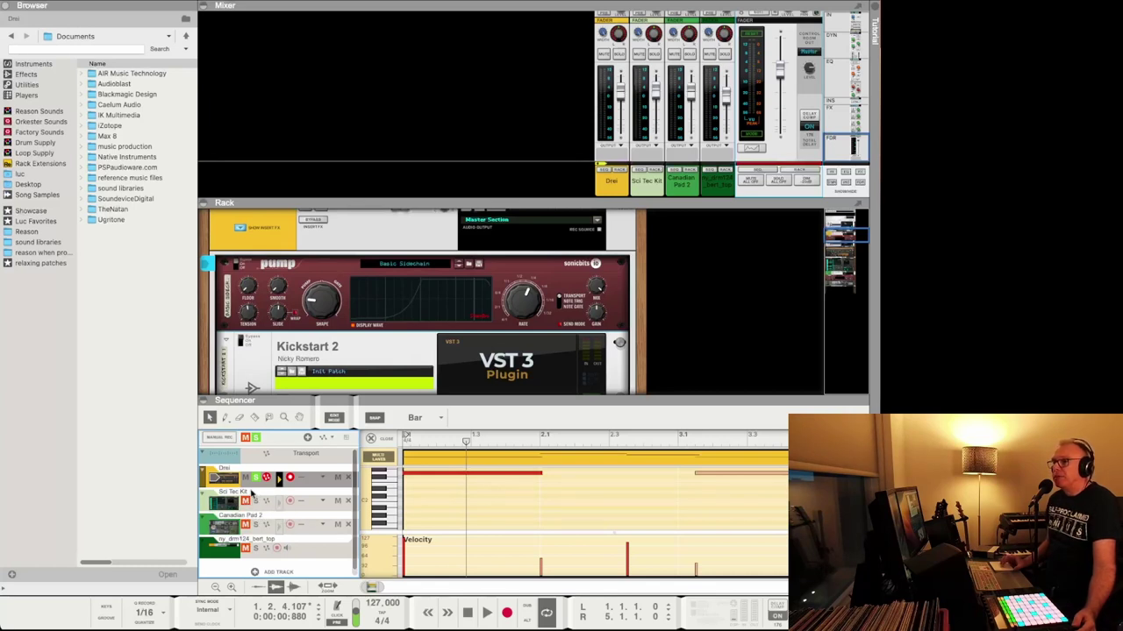
pyautogui.click(257, 478)
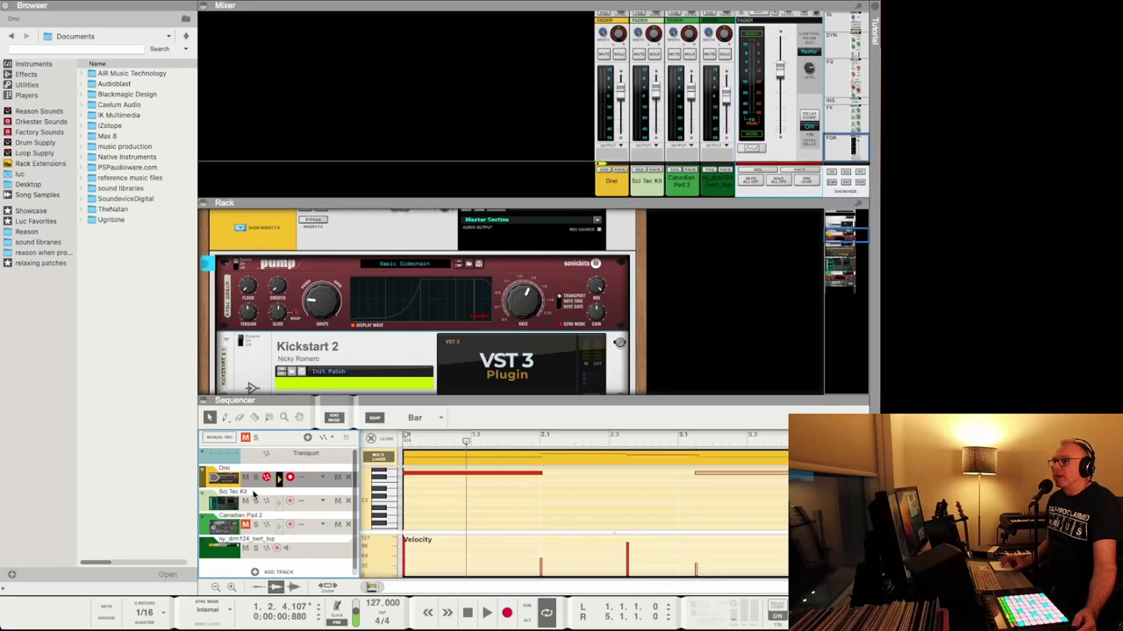
pyautogui.press('space')
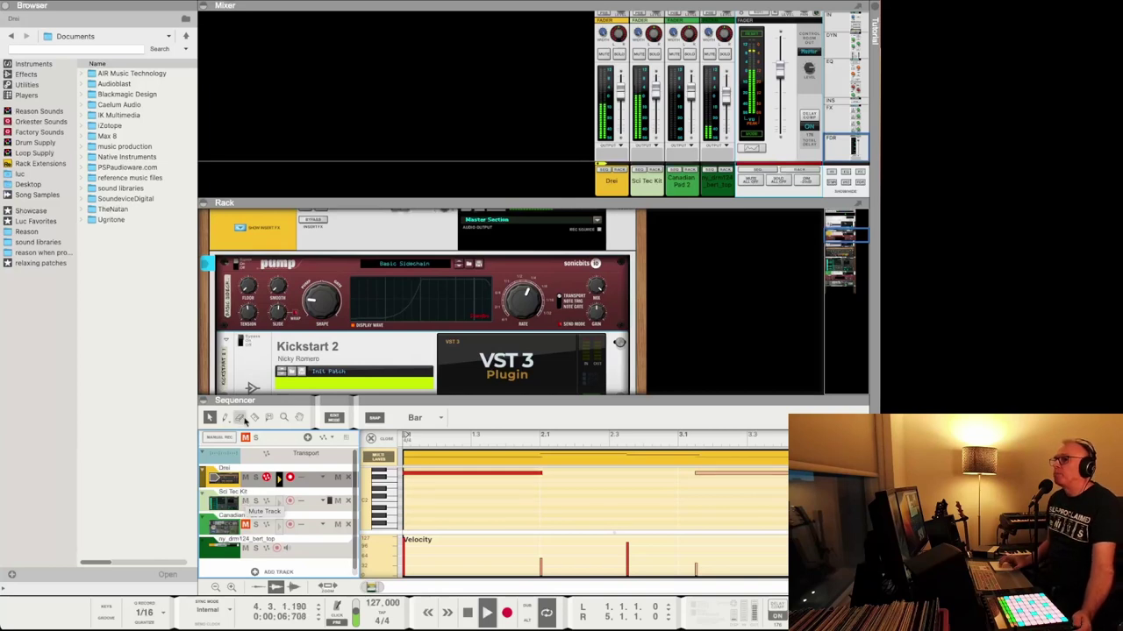
# - Drag the Pump's Floor knob for shallower ducking, then bring up the Kickstart 2 plugin window
pyautogui.click(235, 265)
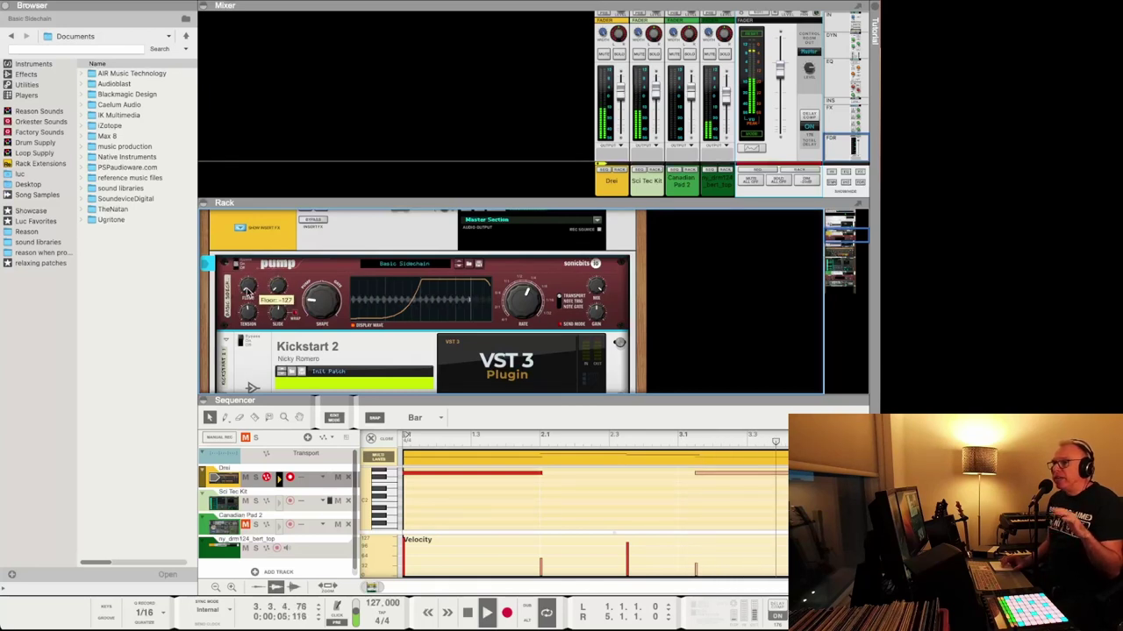
pyautogui.moveTo(248, 288); pyautogui.dragTo(249, 279)
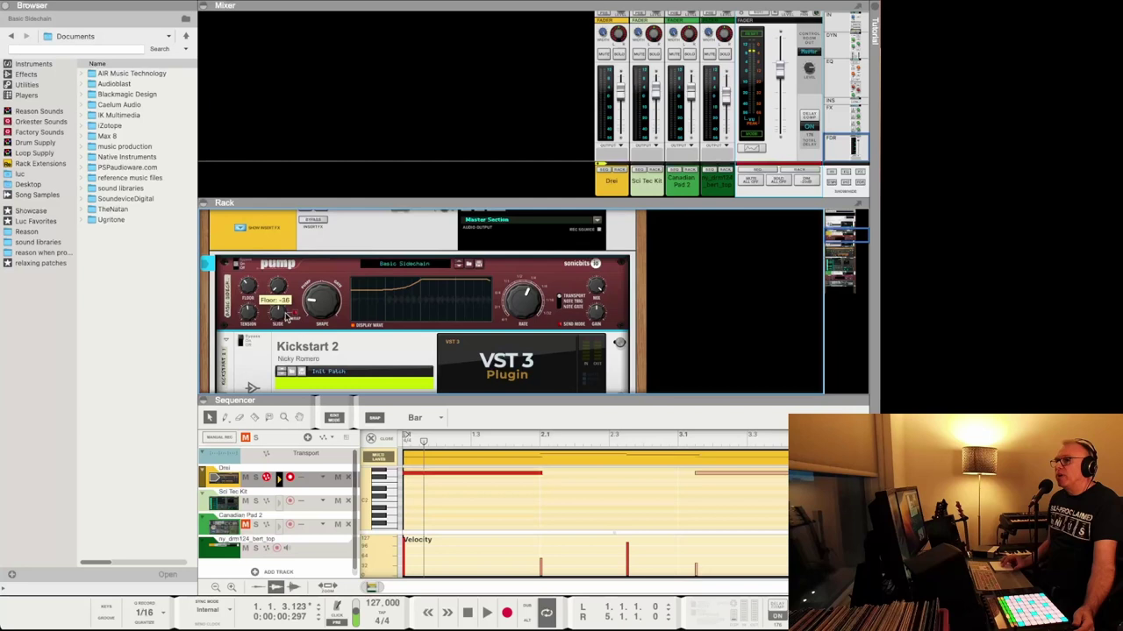
pyautogui.scroll(-1, 368, 337)
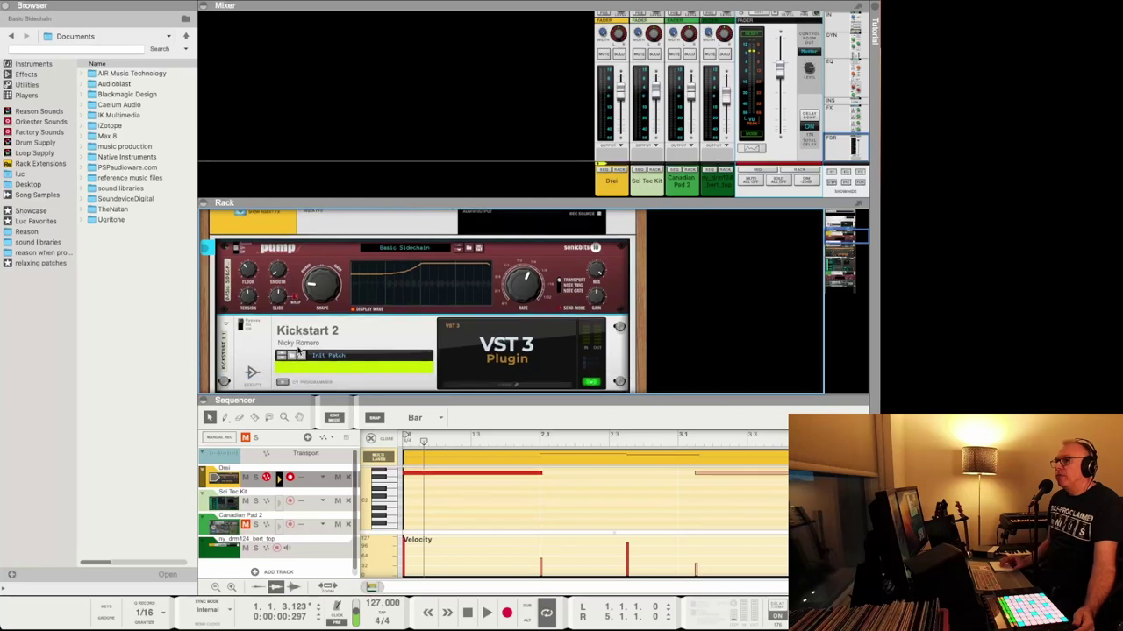
pyautogui.click(486, 379)
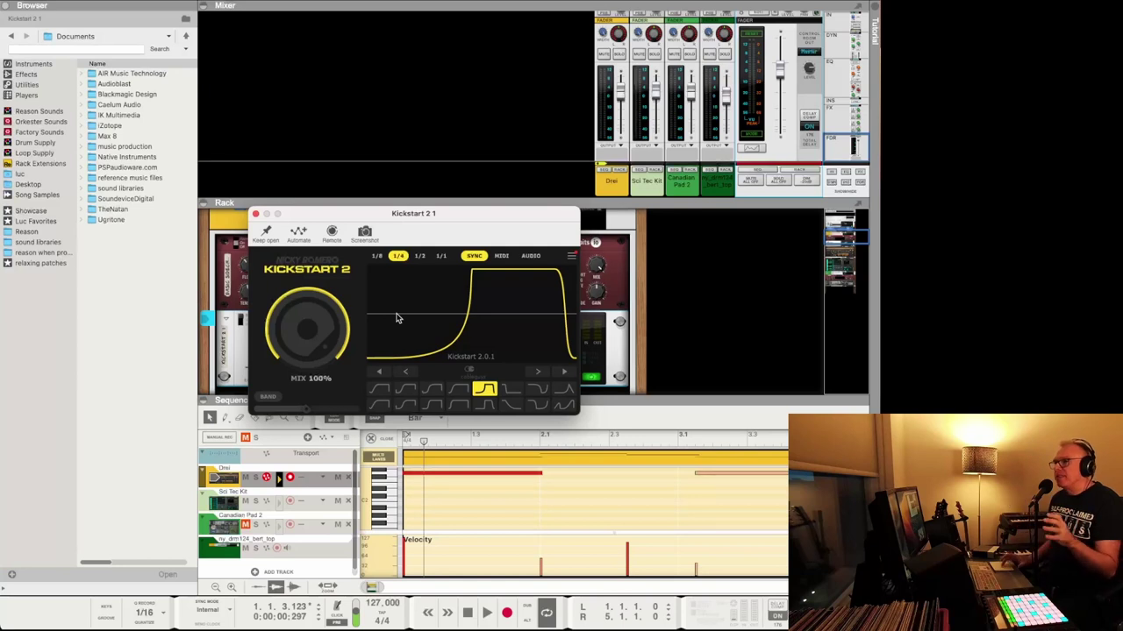
# - Lower Kickstart 2's mix to 68% and nudge the ducking curve left and right
pyautogui.moveTo(320, 316); pyautogui.dragTo(320, 346)
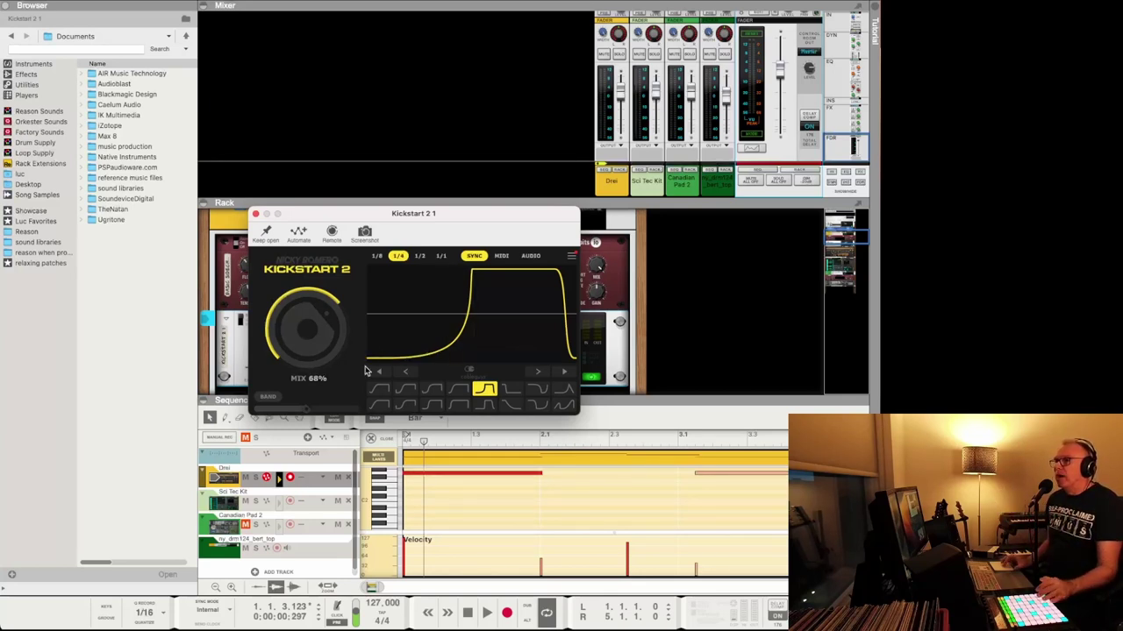
pyautogui.click(403, 373)
pyautogui.click(403, 373)
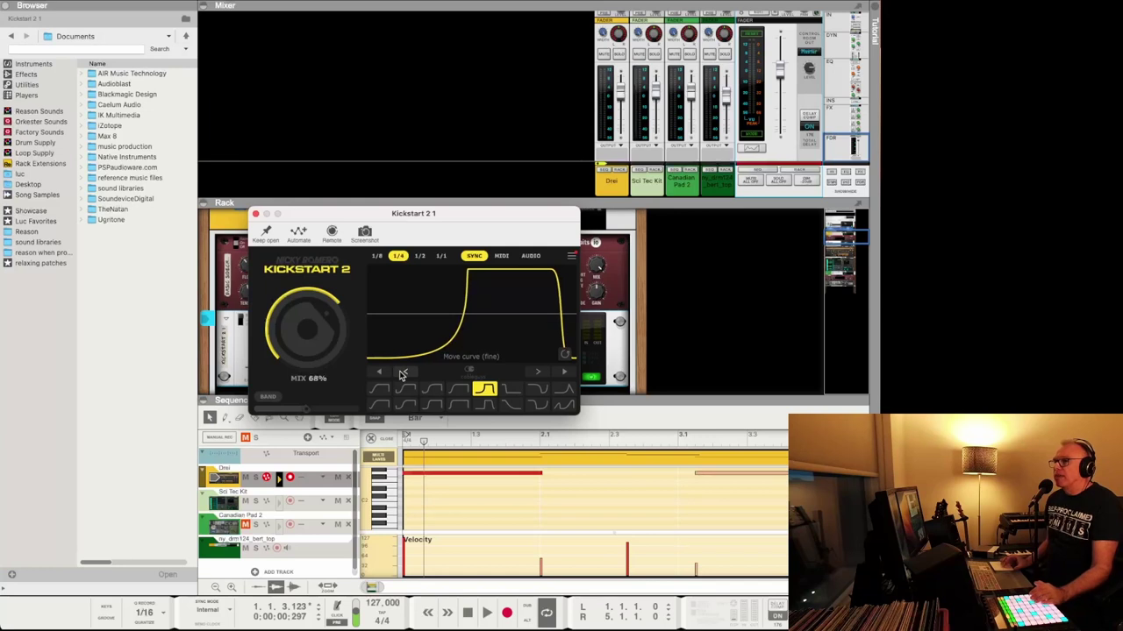
pyautogui.click(403, 372)
pyautogui.click(538, 374)
pyautogui.click(539, 374)
pyautogui.click(539, 374)
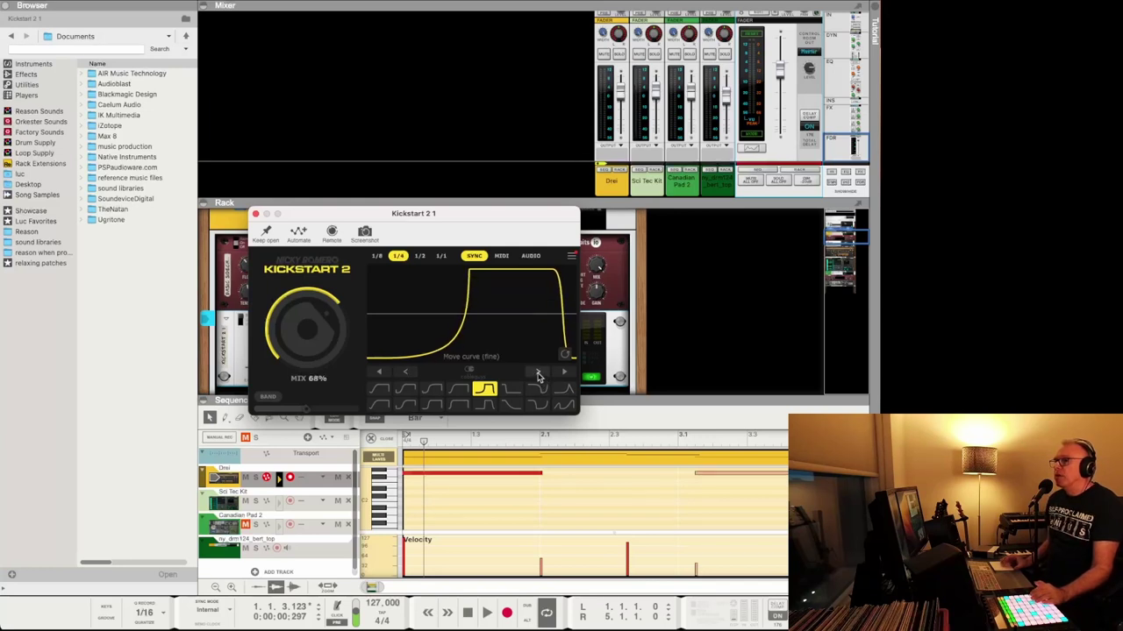
# - Pick the first ducking curve preset and close the Kickstart 2 window
pyautogui.click(396, 391)
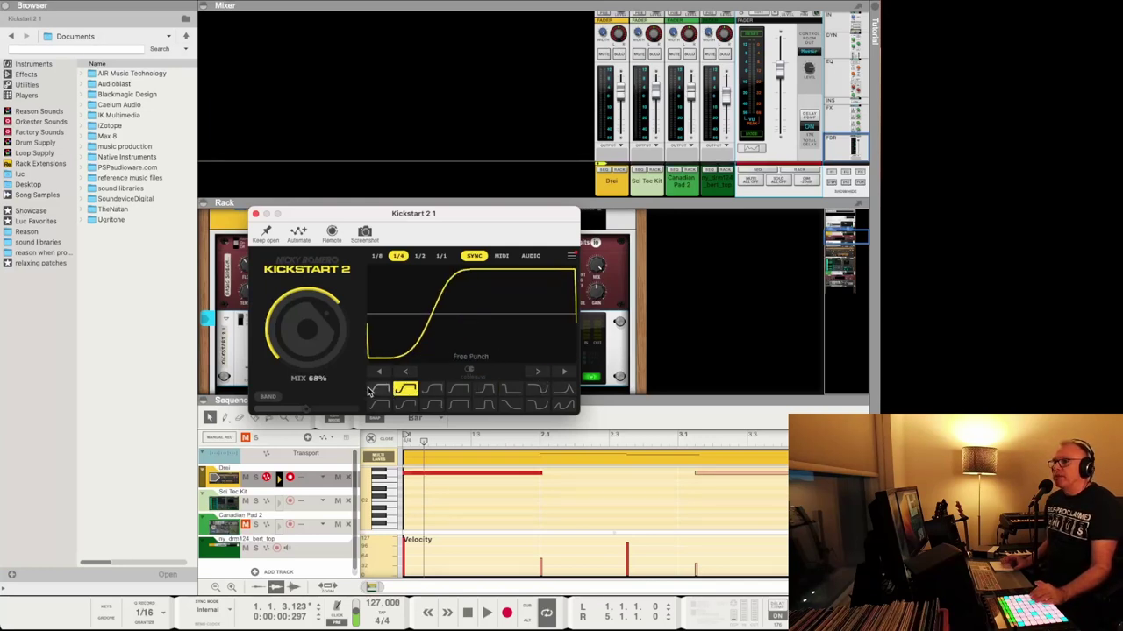
pyautogui.click(370, 390)
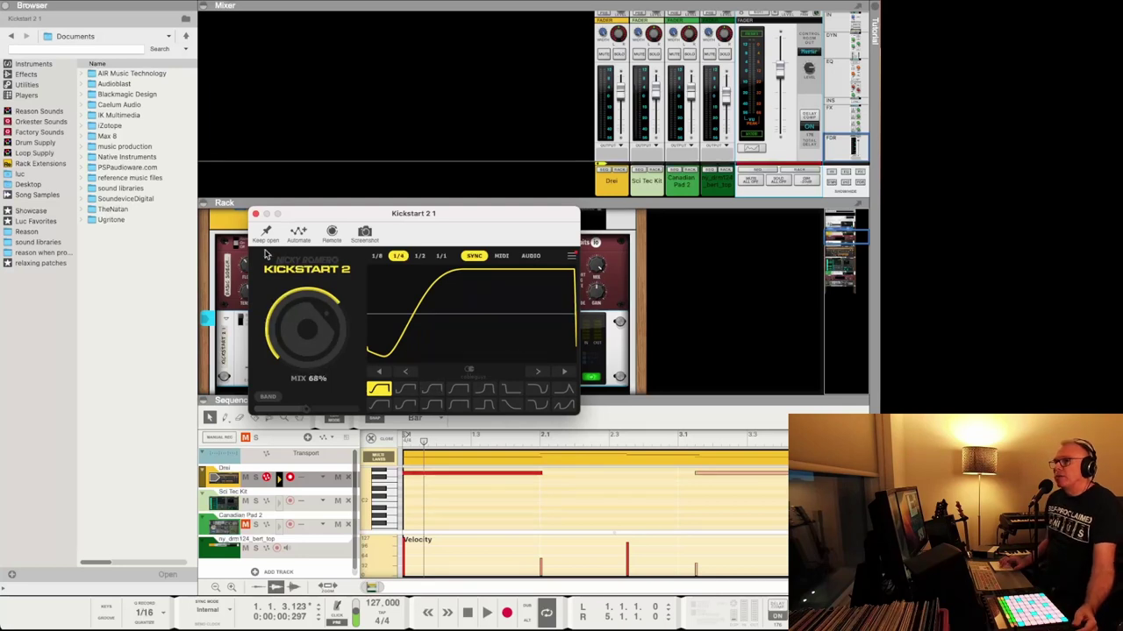
pyautogui.click(238, 247)
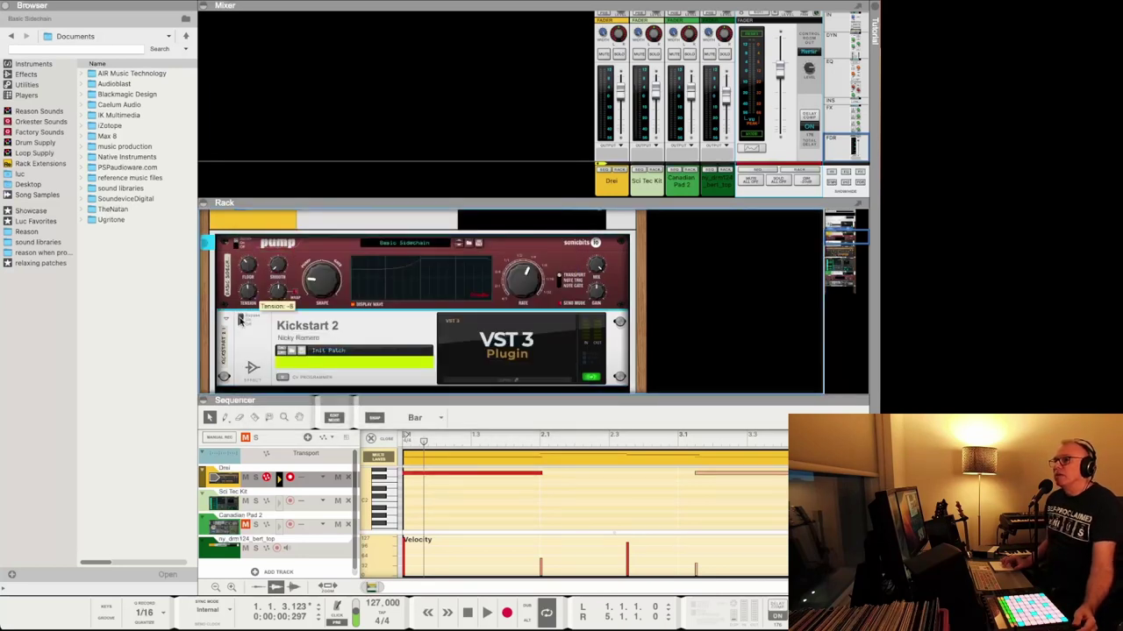
# - Switch Kickstart 2 from bypass to On and start playback
pyautogui.click(239, 320)
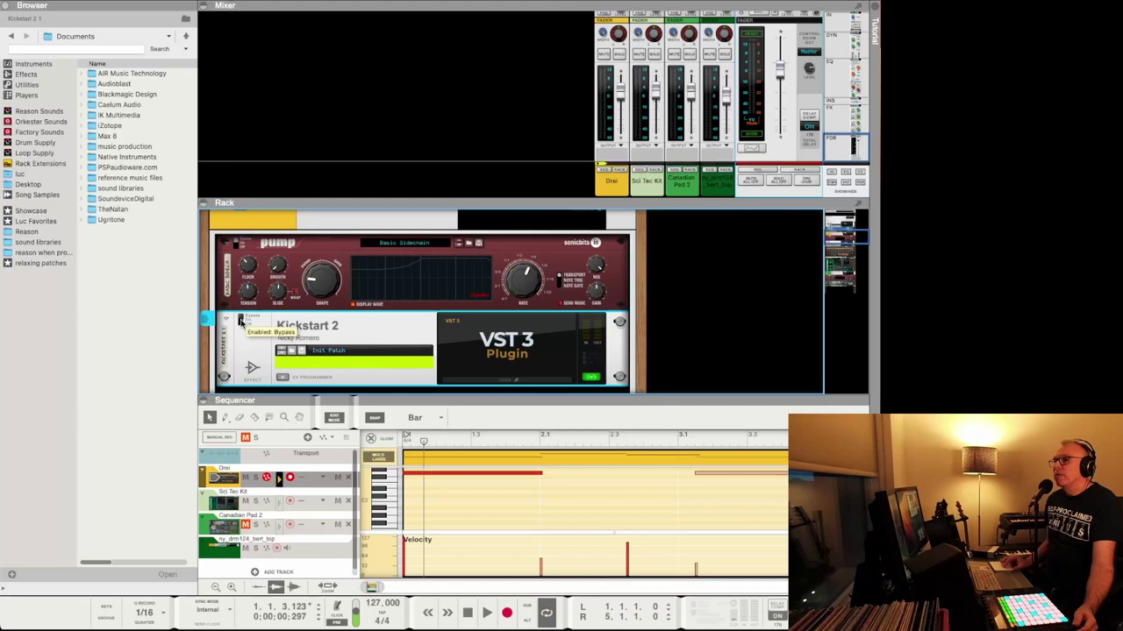
pyautogui.click(242, 321)
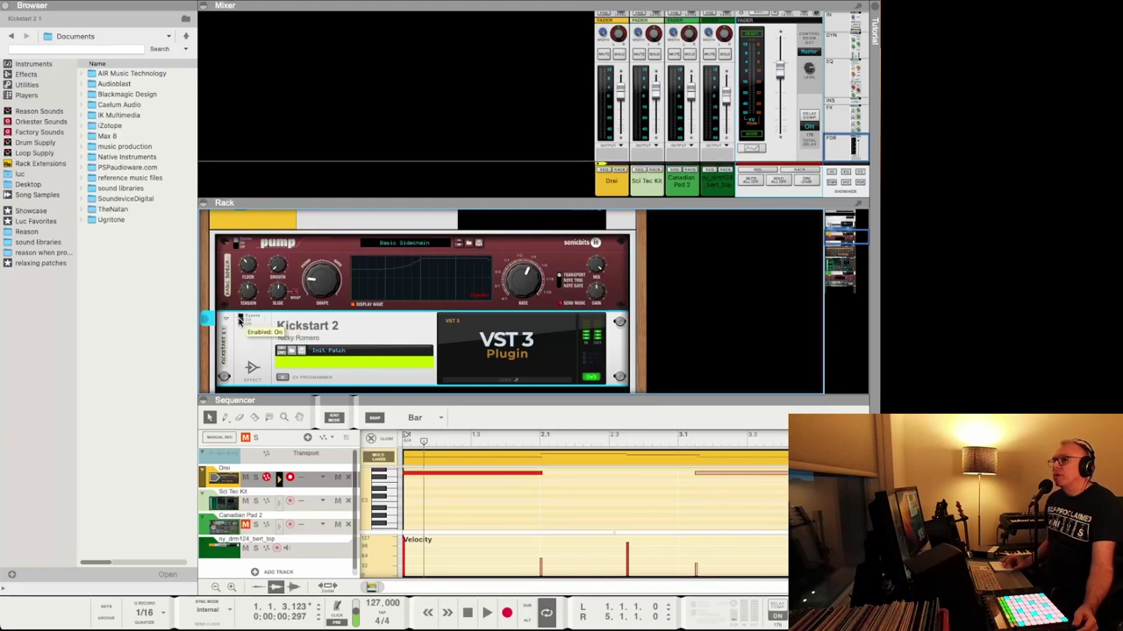
pyautogui.press('space')
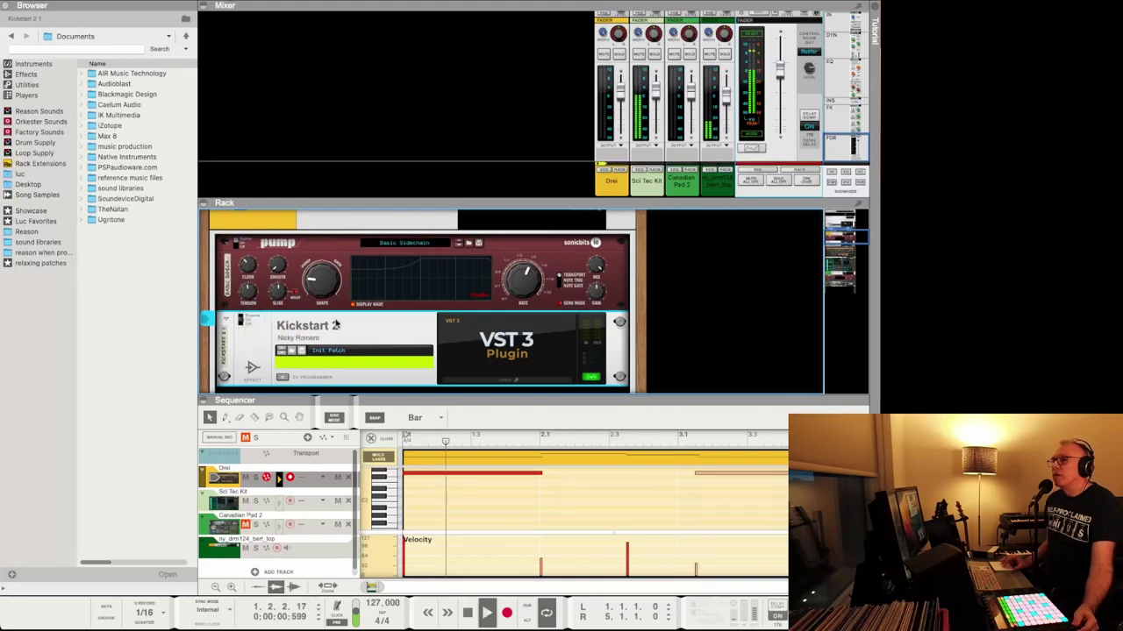
# - Try the Subbass Chain and High Chain curves, raising Kickstart 2's mix to 98%
pyautogui.click(510, 380)
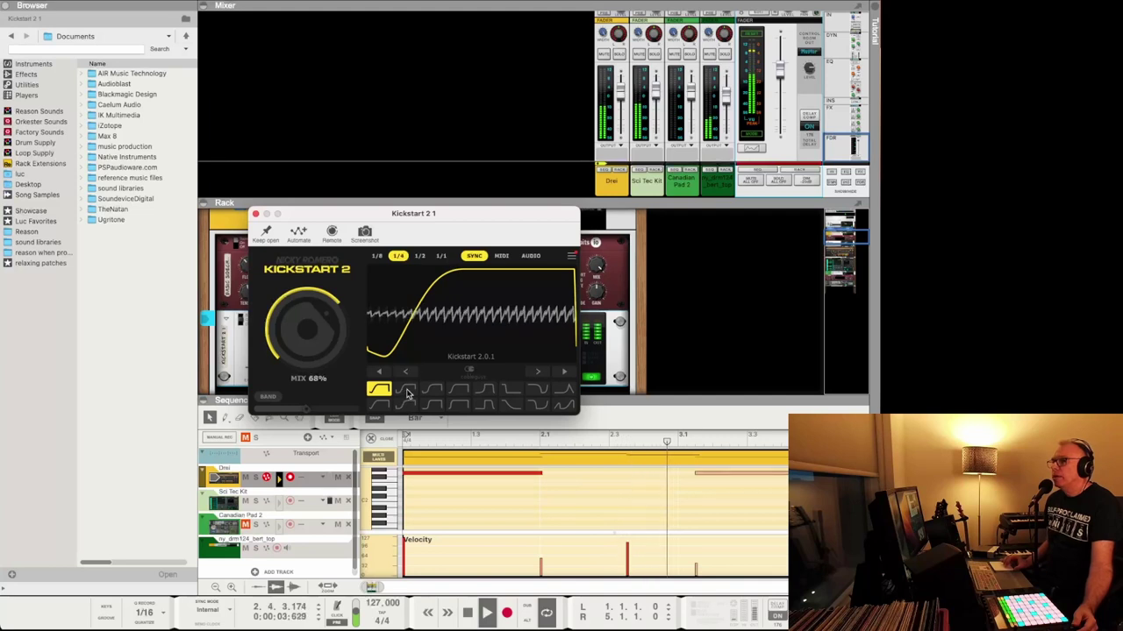
pyautogui.click(406, 392)
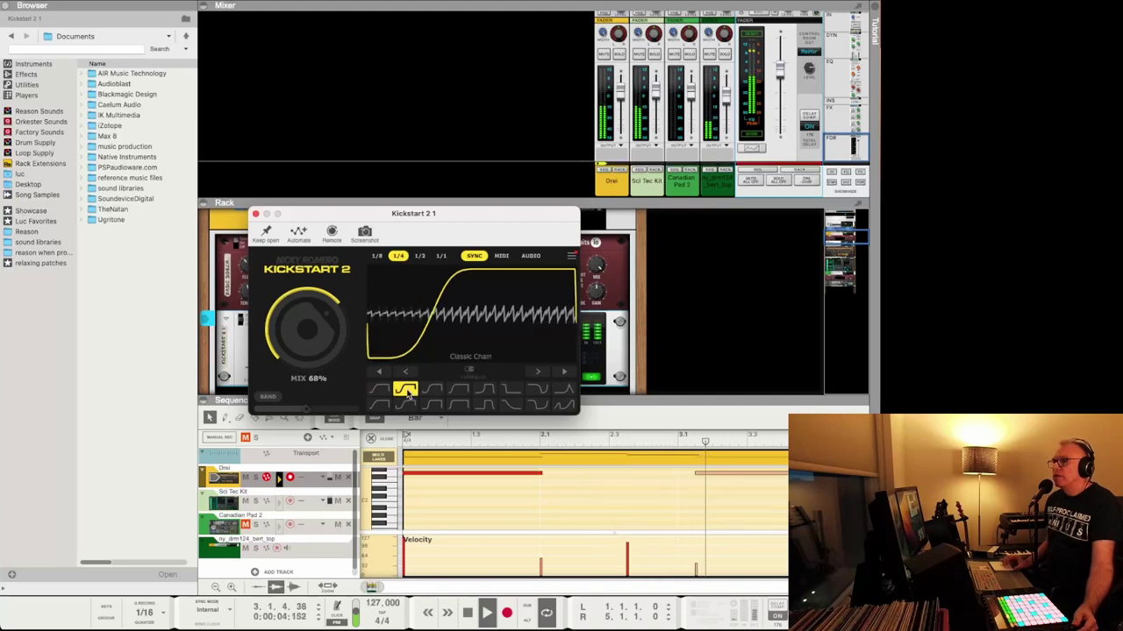
pyautogui.click(487, 393)
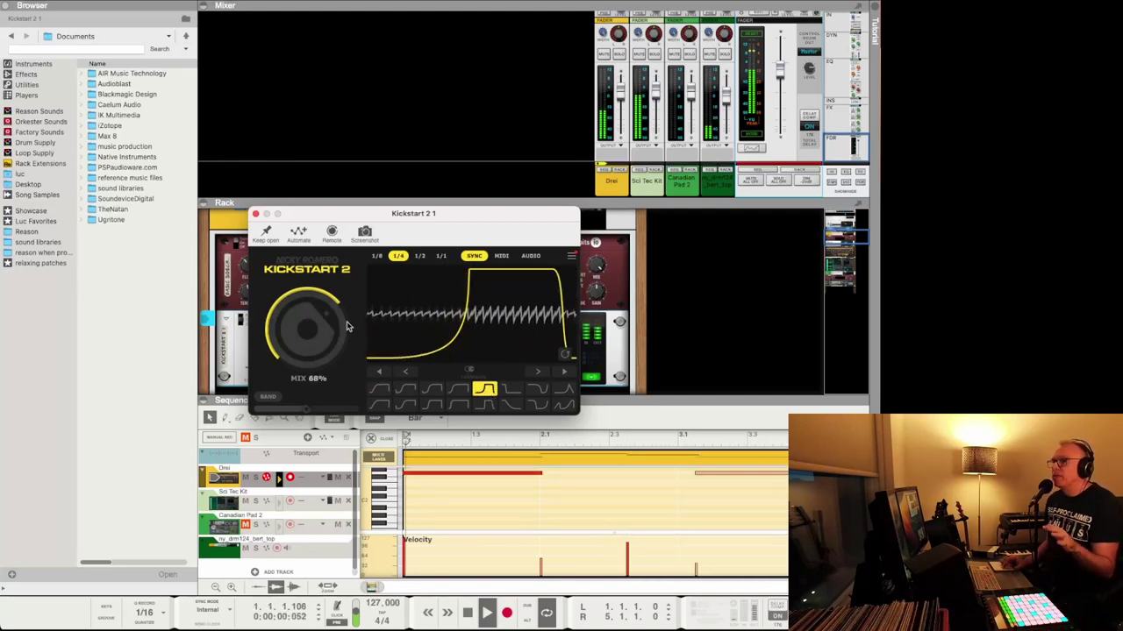
pyautogui.moveTo(307, 326); pyautogui.dragTo(306, 289)
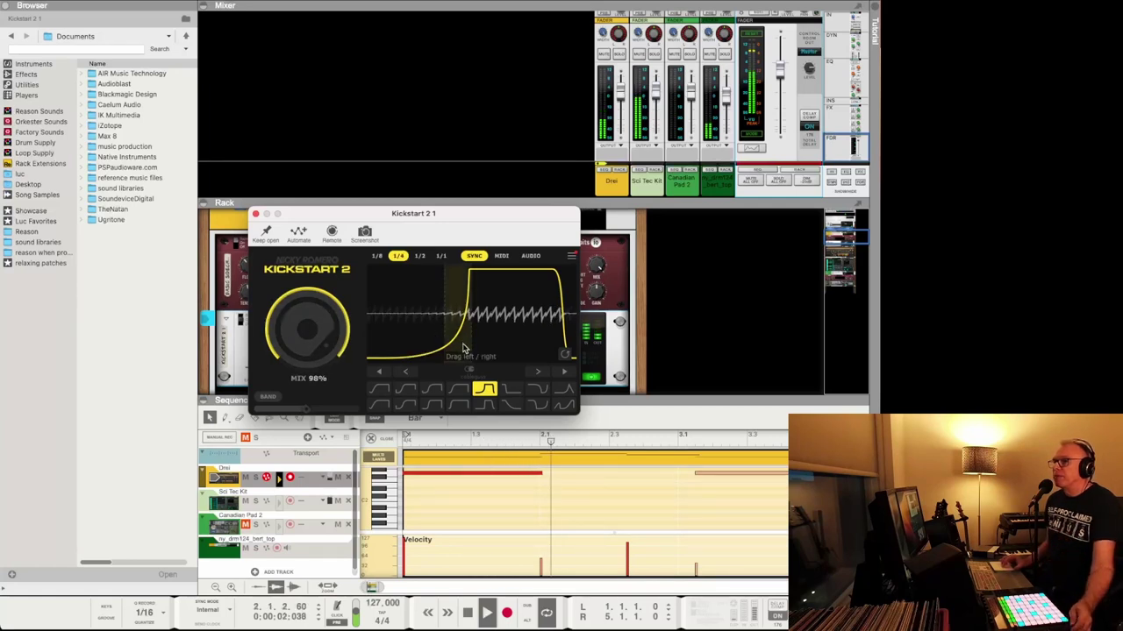
pyautogui.click(404, 390)
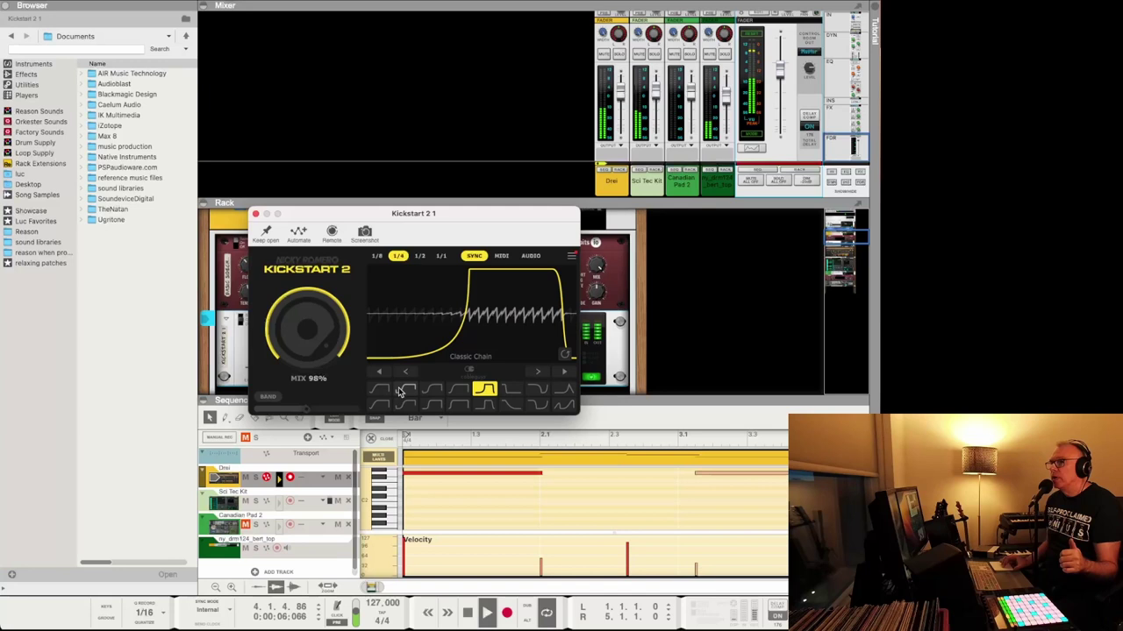
pyautogui.click(453, 393)
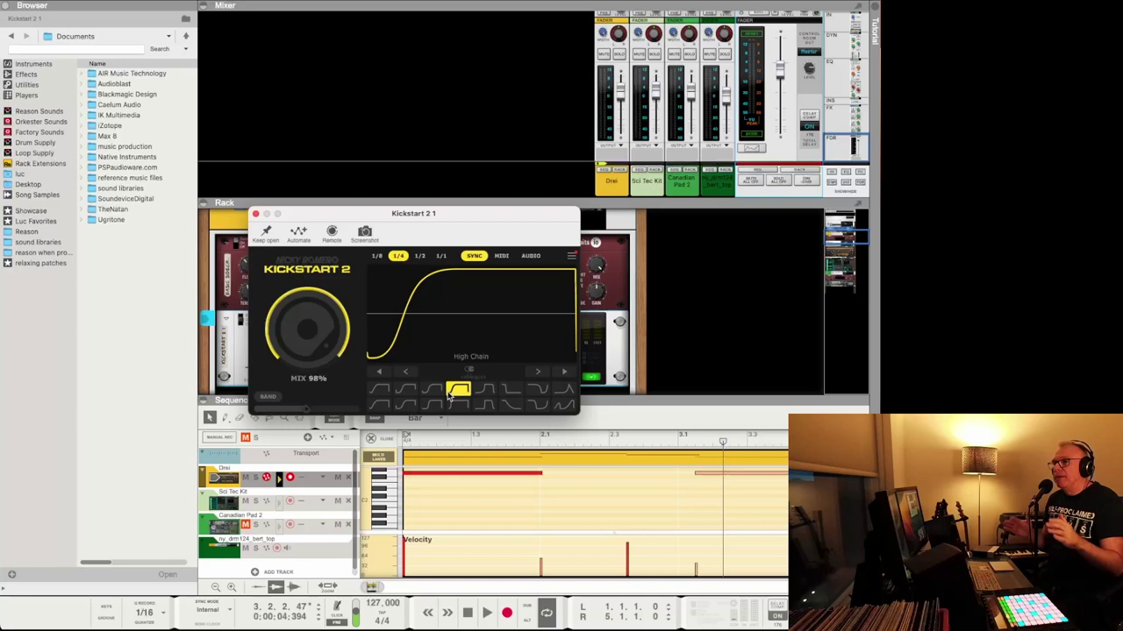
# - Audition while sweeping ducking strength, pick a steeper curve, then stop playback and close the window
pyautogui.press('space')
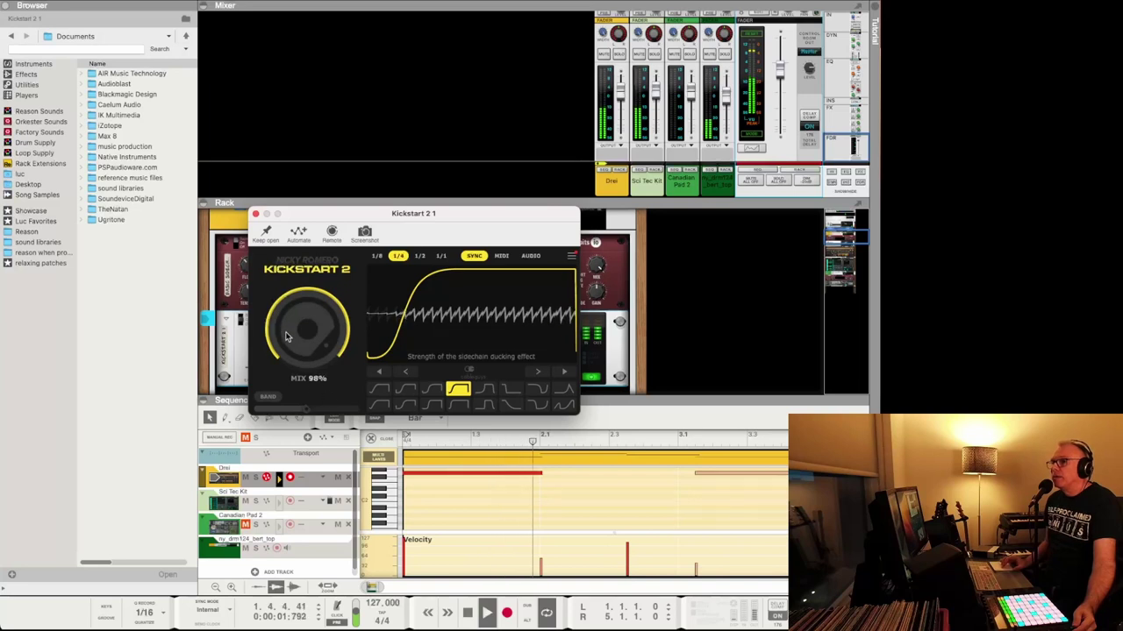
pyautogui.moveTo(285, 336); pyautogui.dragTo(286, 421)
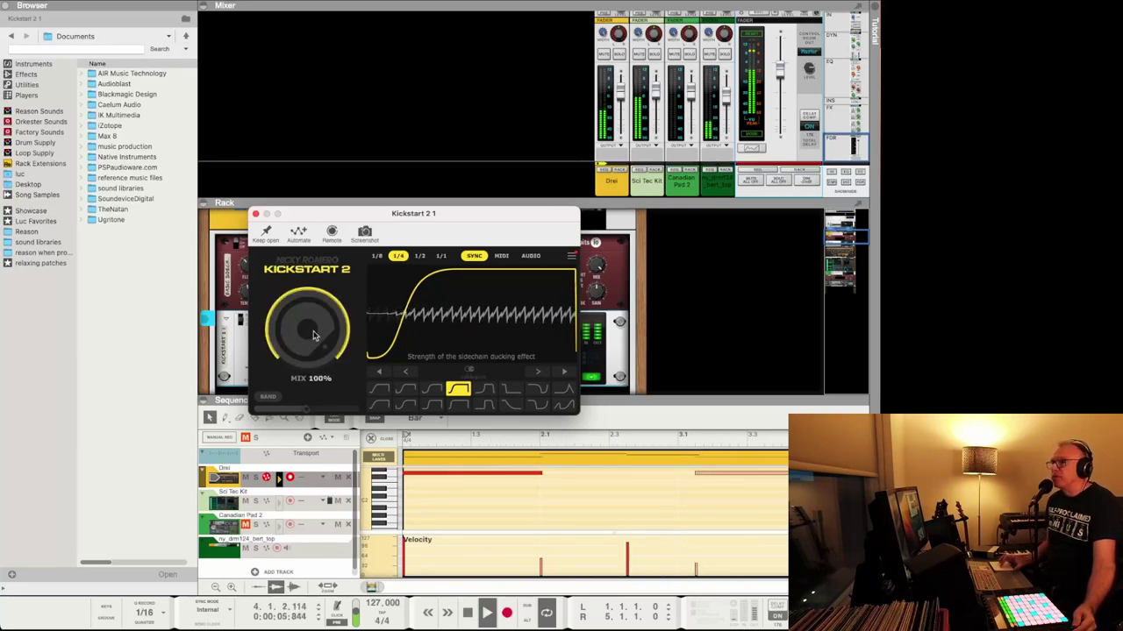
pyautogui.click(457, 404)
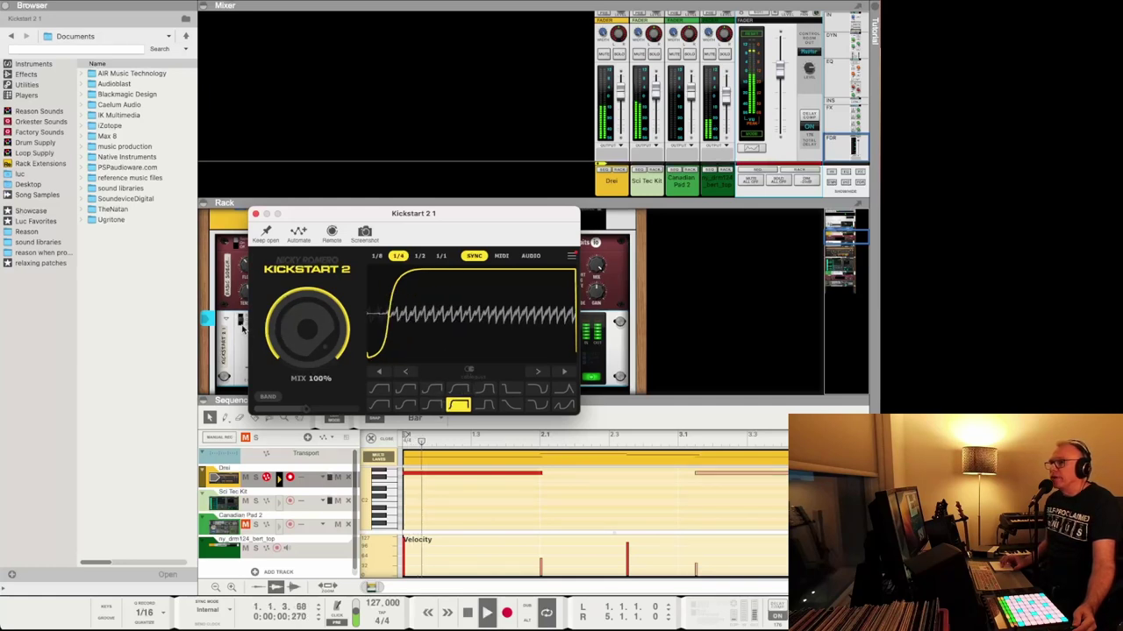
pyautogui.press('space')
pyautogui.click(254, 215)
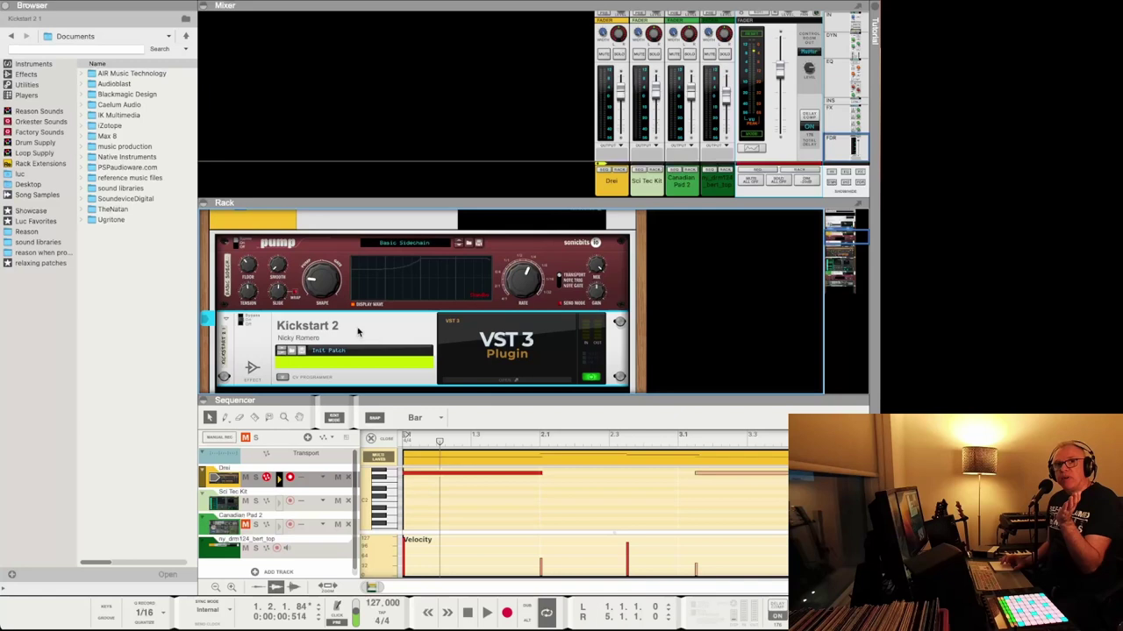
# - While the loop plays, lower the Pump's Floor to -127, then select Kickstart 2
pyautogui.click(249, 267)
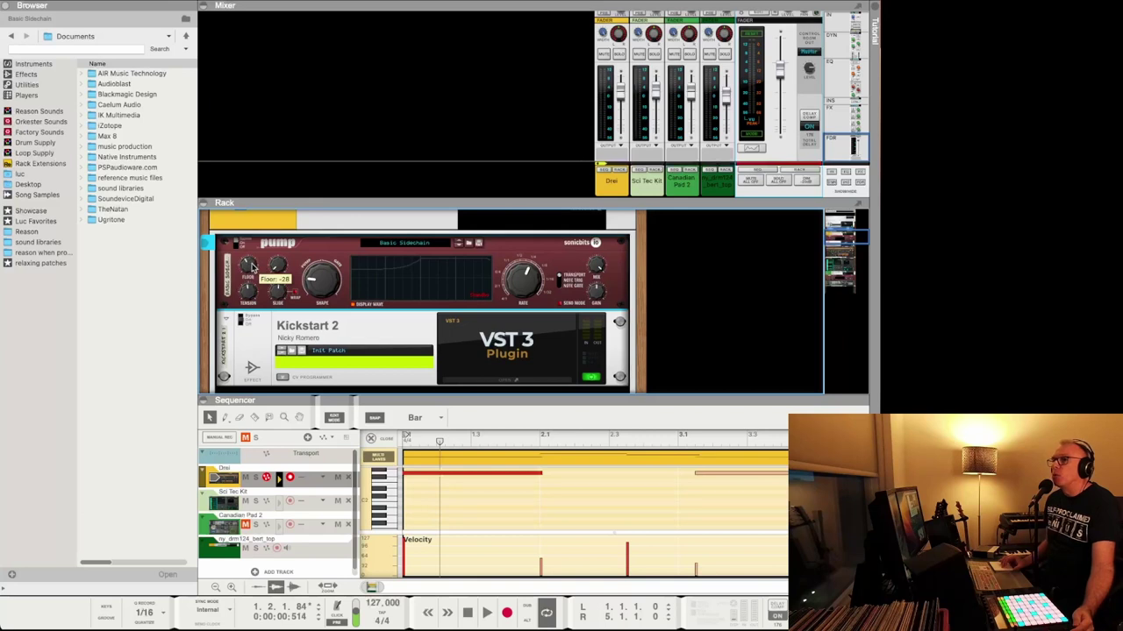
pyautogui.press('space')
pyautogui.press('space')
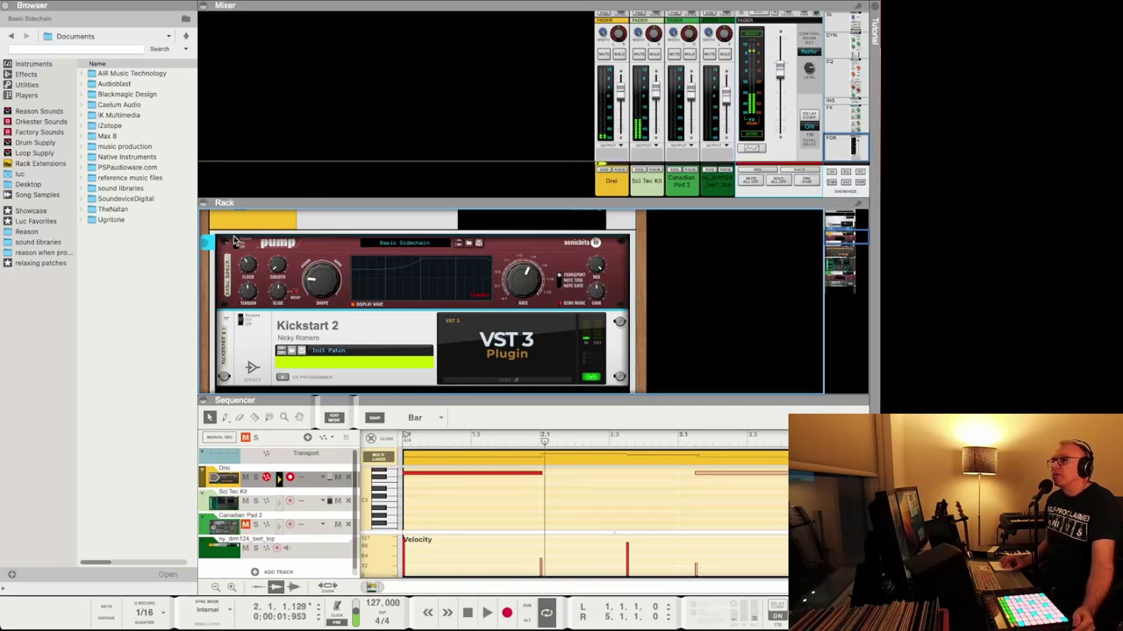
pyautogui.press('space')
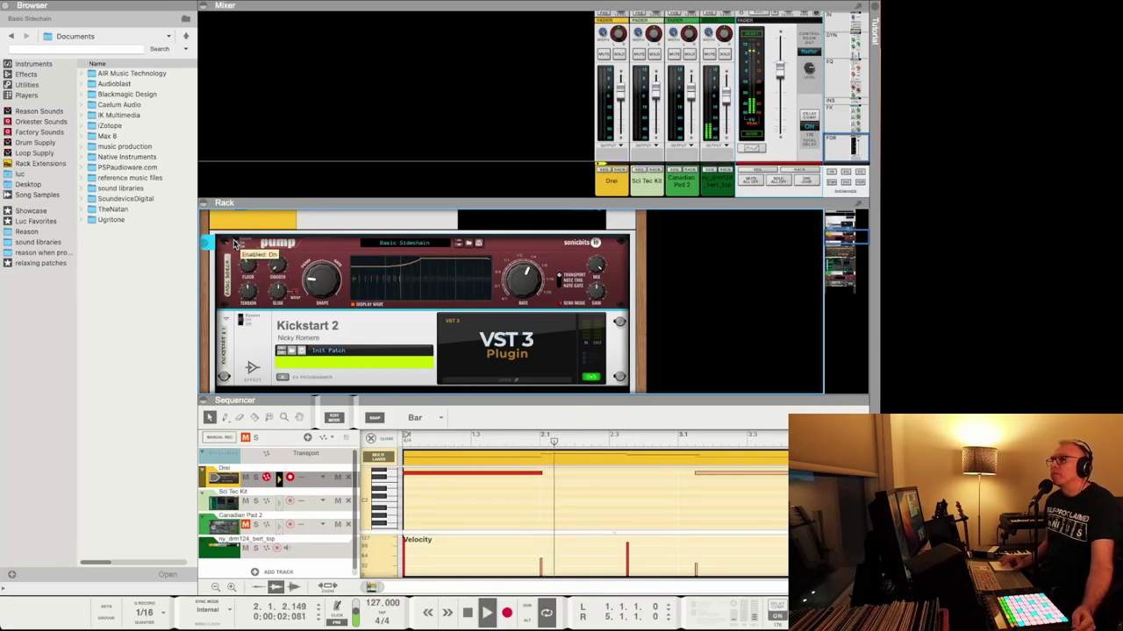
pyautogui.moveTo(252, 266)
pyautogui.mouseDown()
pyautogui.moveTo(252, 295)
pyautogui.moveTo(256, 238)
pyautogui.moveTo(243, 258)
pyautogui.mouseUp()
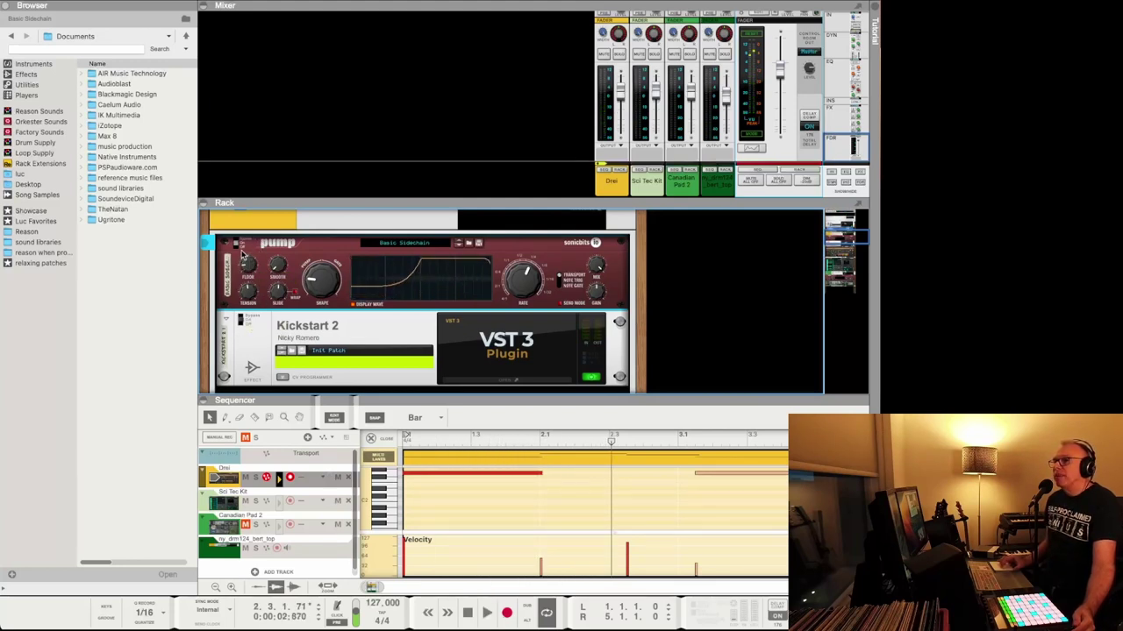
pyautogui.click(242, 321)
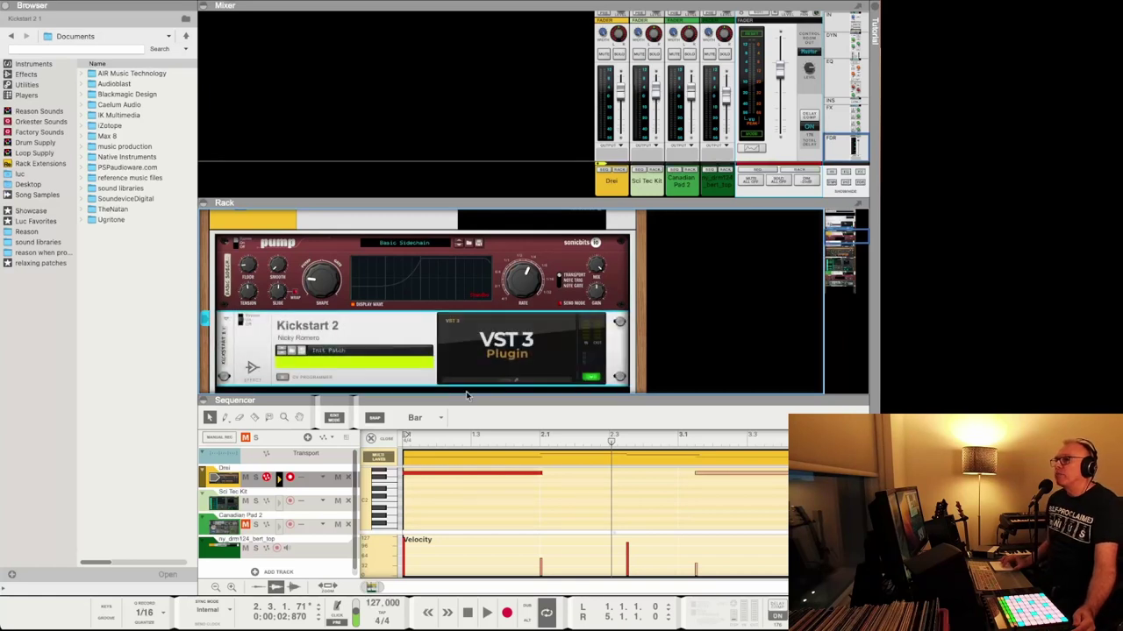
# - Cycle through Kickstart 2 curves during playback, settle on Short Kick, and close the window
pyautogui.click(493, 382)
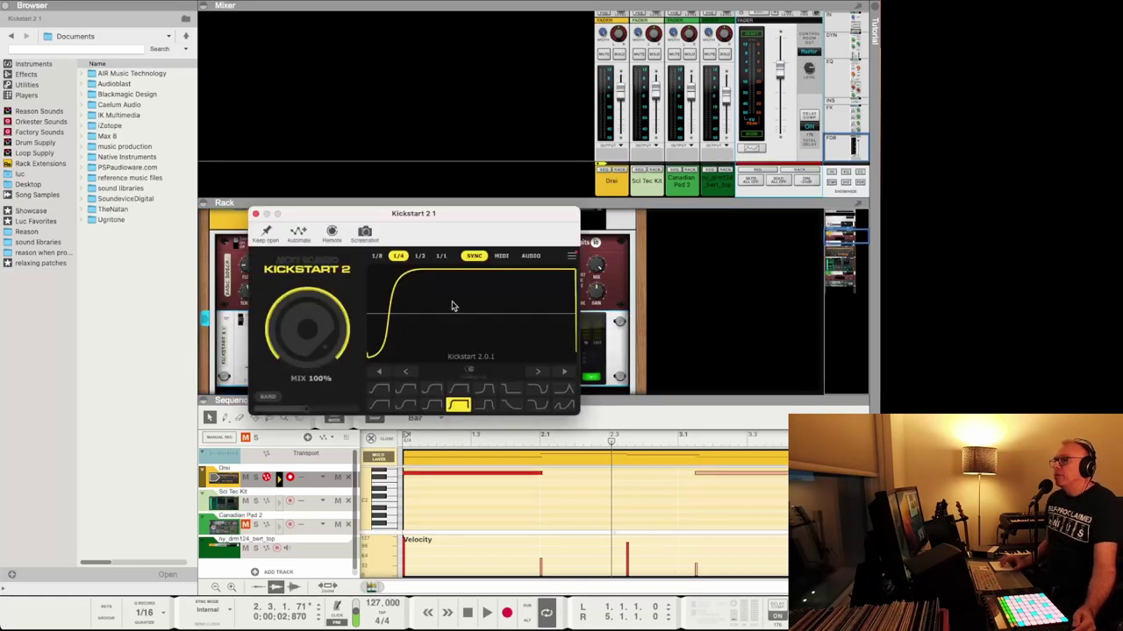
pyautogui.press('space')
pyautogui.click(512, 392)
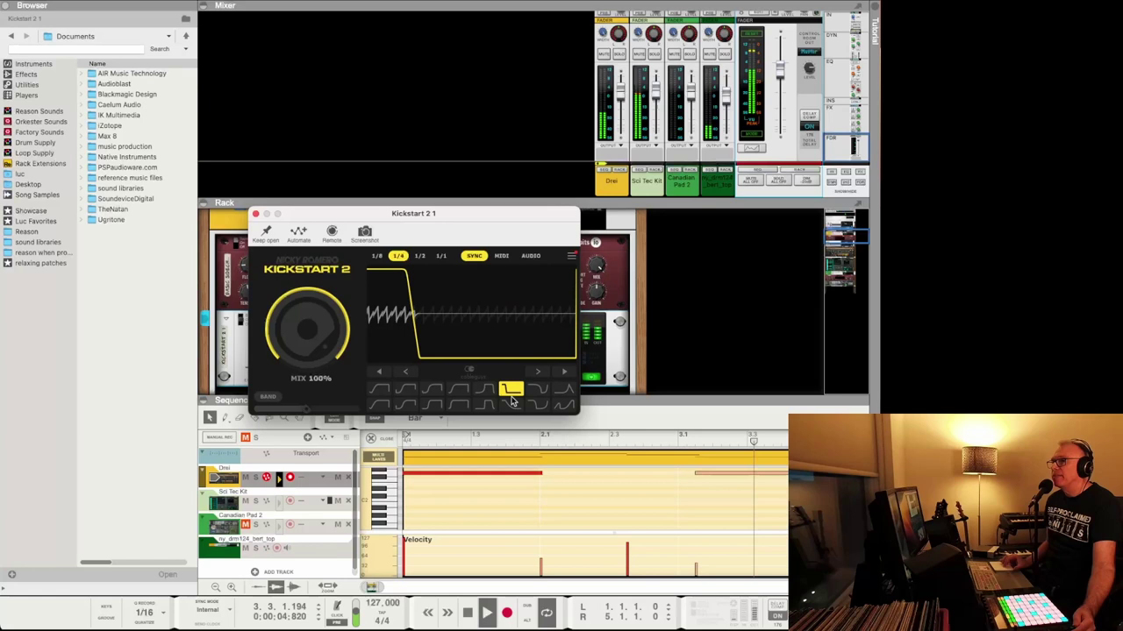
pyautogui.click(511, 405)
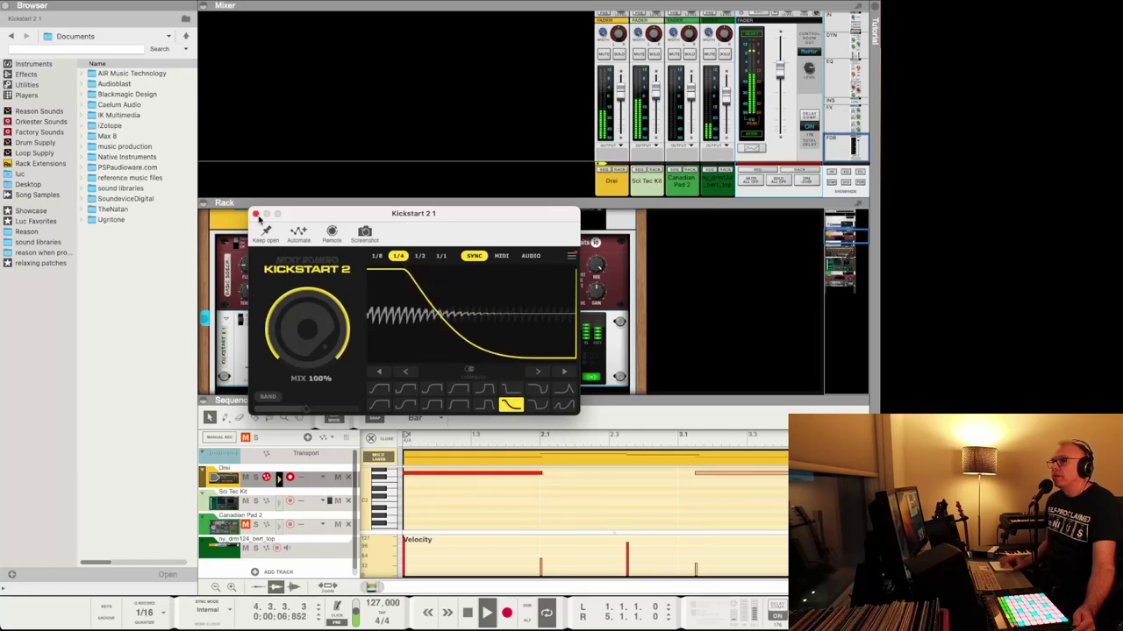
pyautogui.click(458, 388)
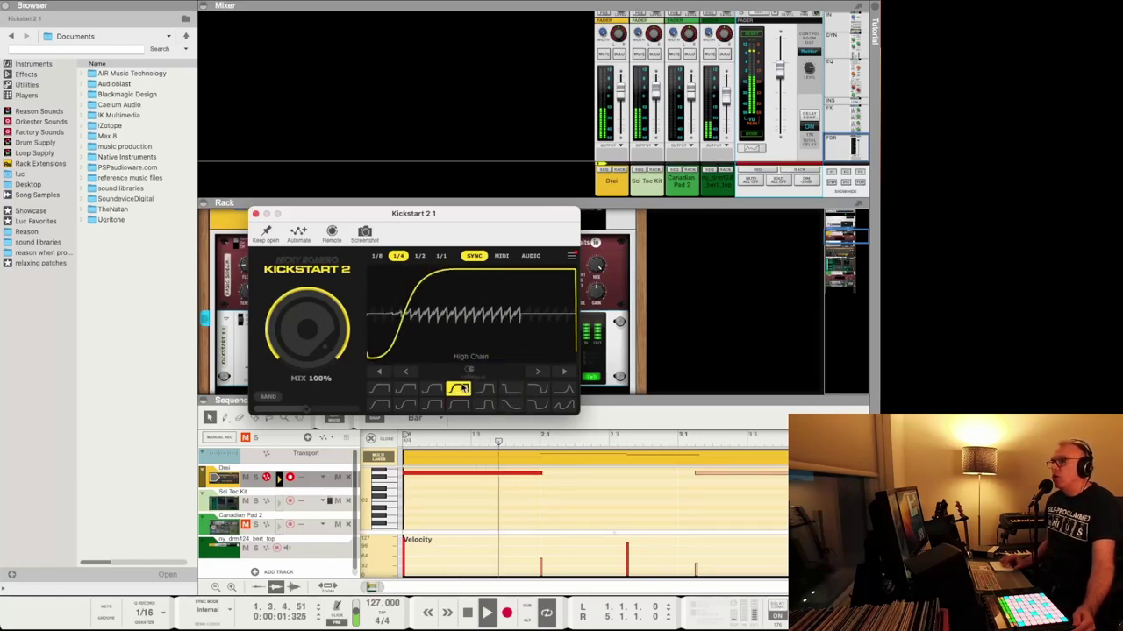
pyautogui.click(511, 391)
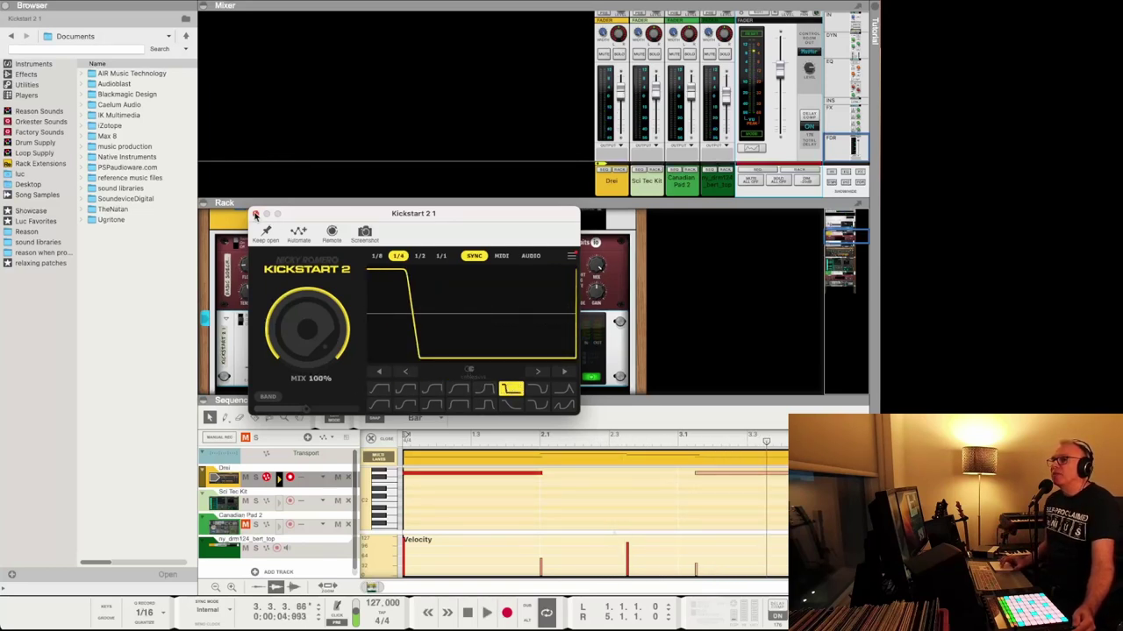
pyautogui.click(255, 215)
# - During playback, drag the Pump's Floor down to -91, then back up to -75
pyautogui.click(250, 265)
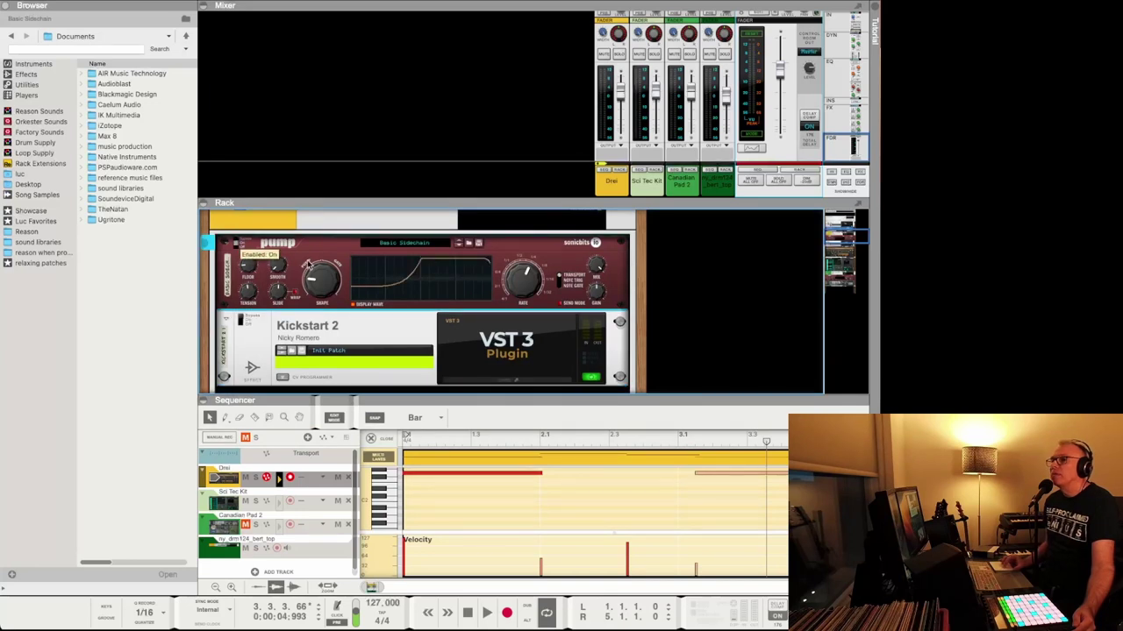
pyautogui.press('space')
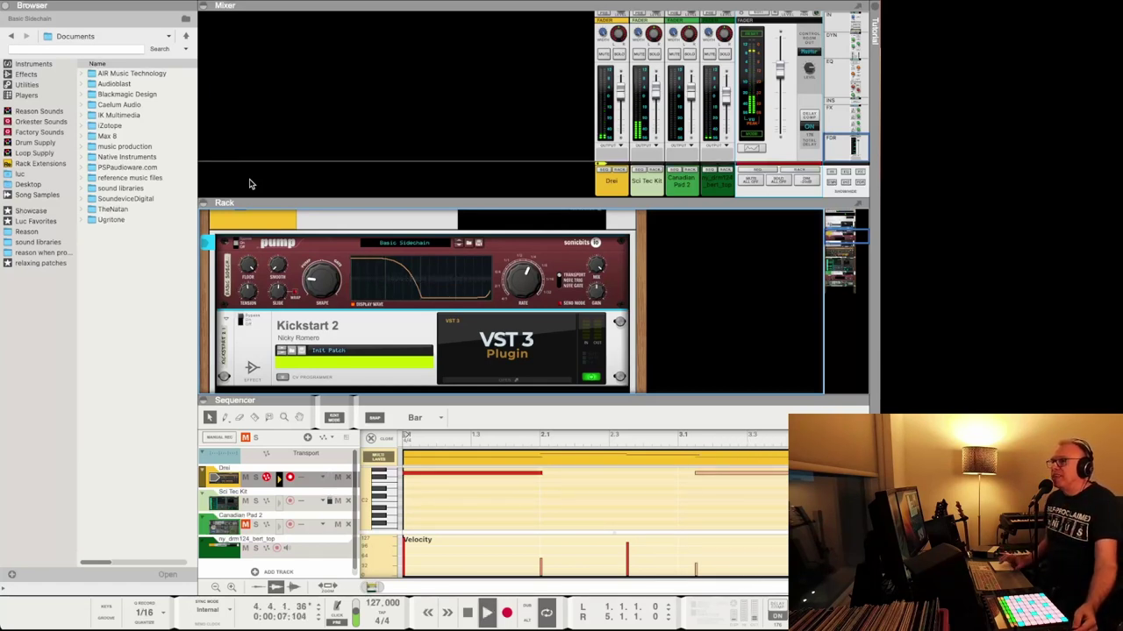
pyautogui.moveTo(246, 284)
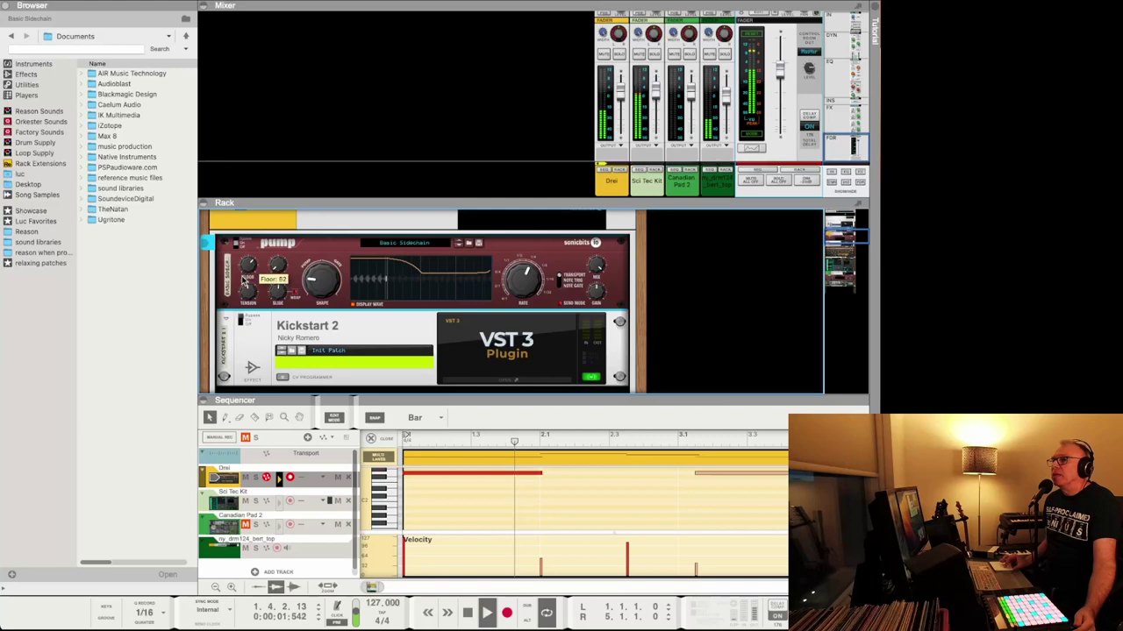
pyautogui.moveTo(243, 285); pyautogui.dragTo(245, 303)
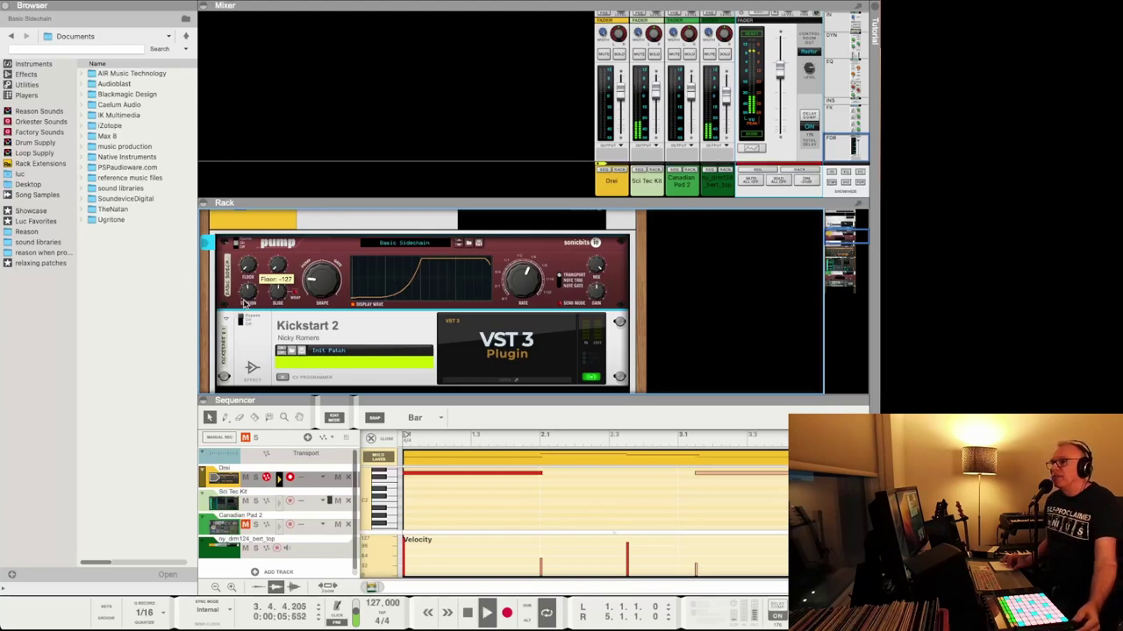
pyautogui.moveTo(244, 302); pyautogui.dragTo(245, 298)
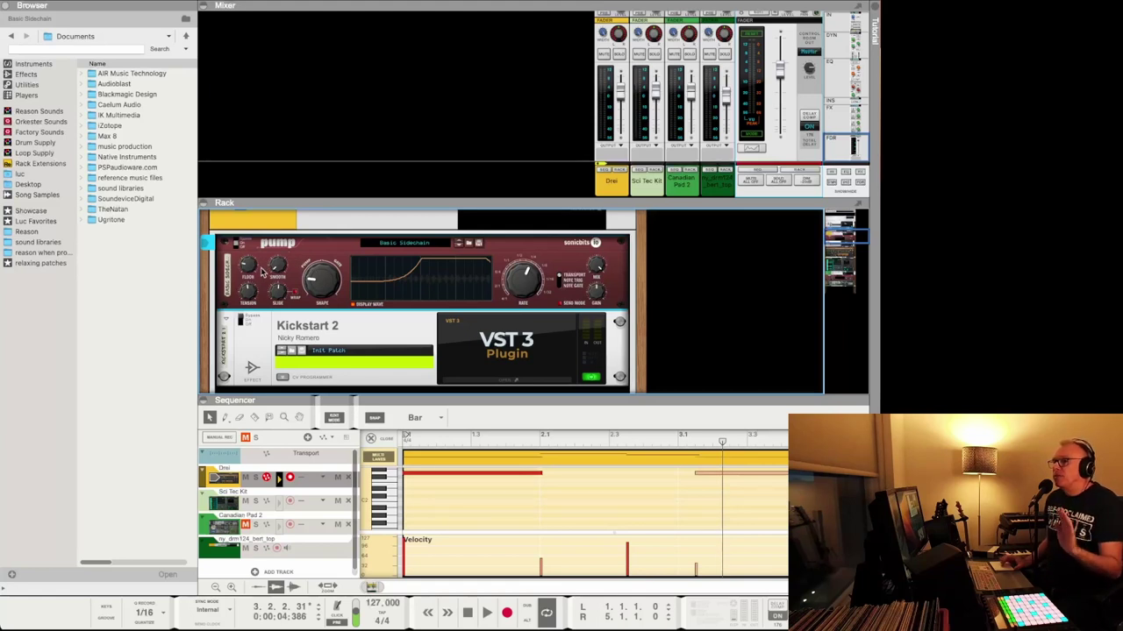
# - Set the Pump's Tension to -83, Slide to 16, and Smoothing to 0 while auditioning
pyautogui.press('space')
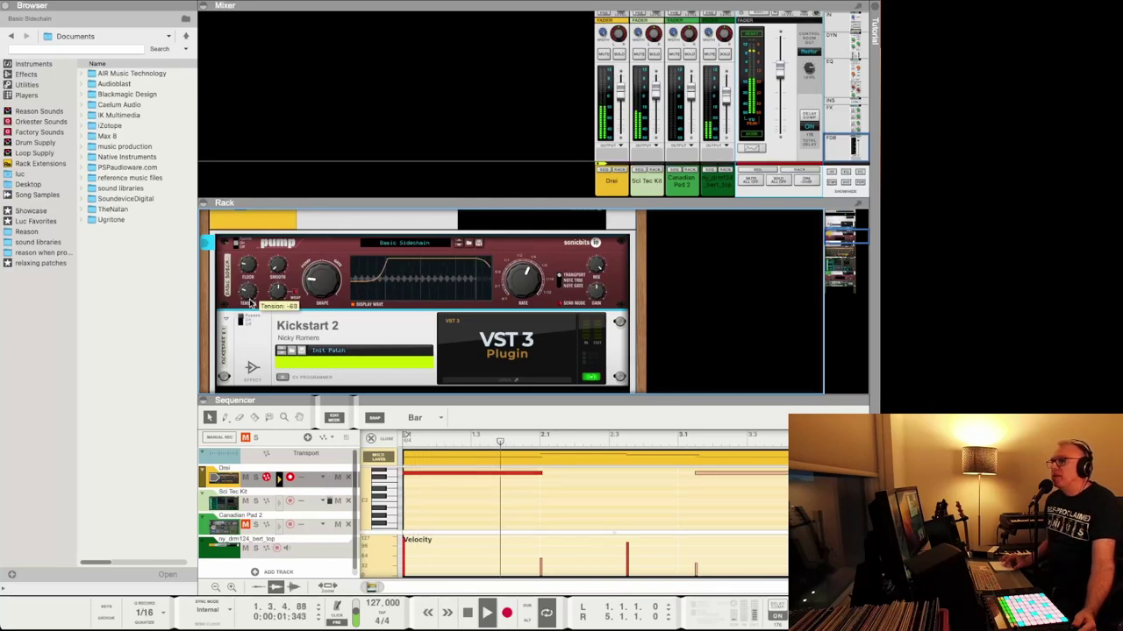
pyautogui.moveTo(251, 296); pyautogui.dragTo(250, 307)
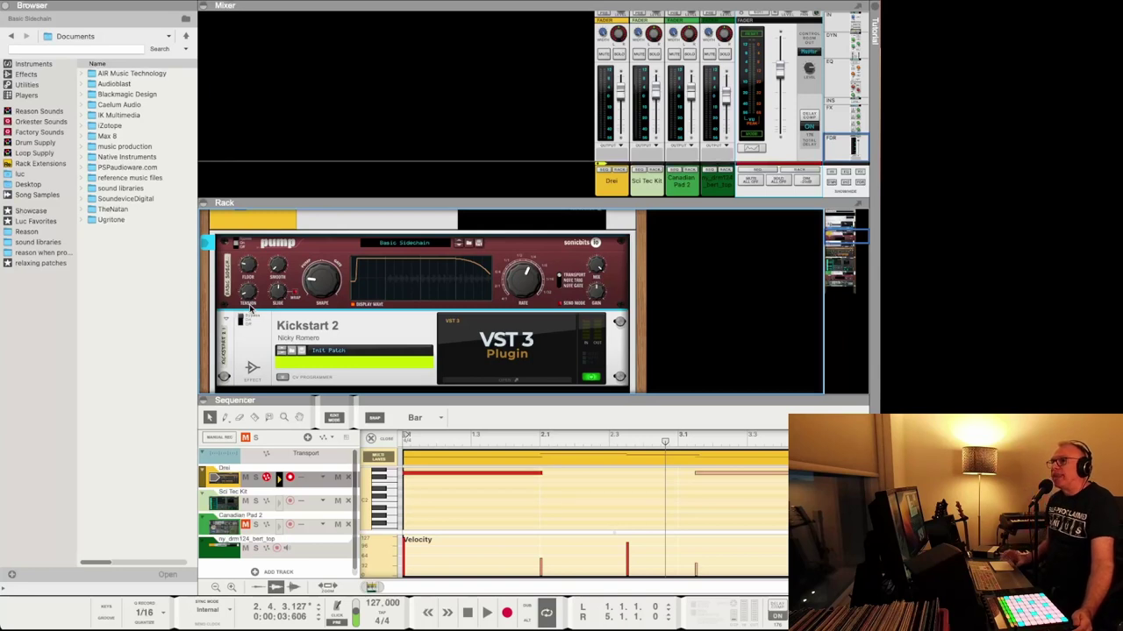
pyautogui.press('space')
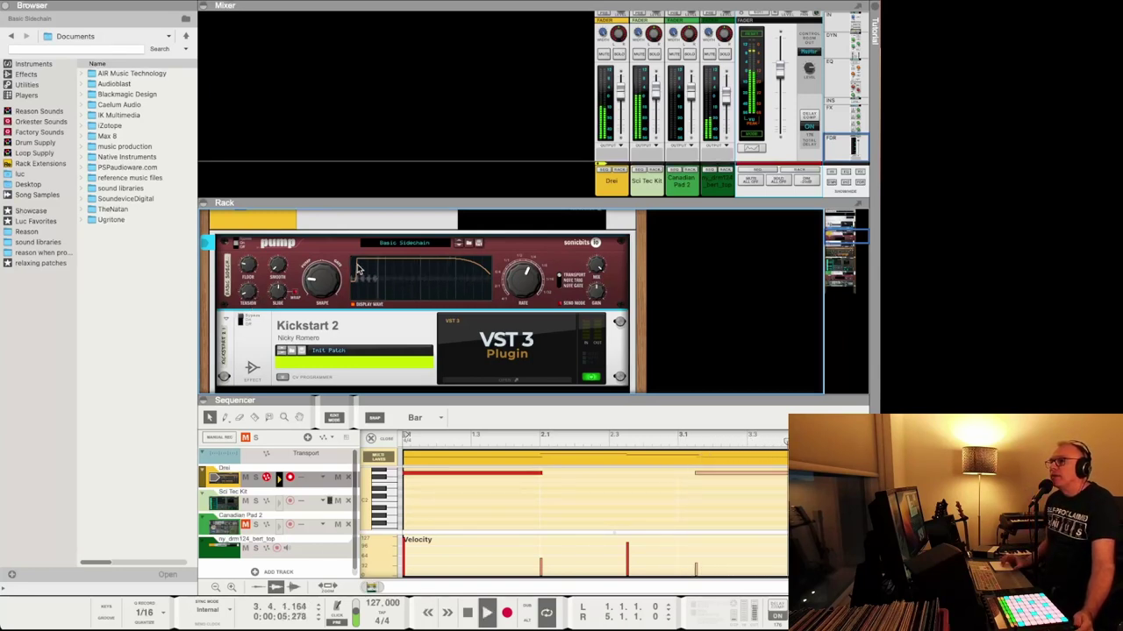
pyautogui.moveTo(252, 291)
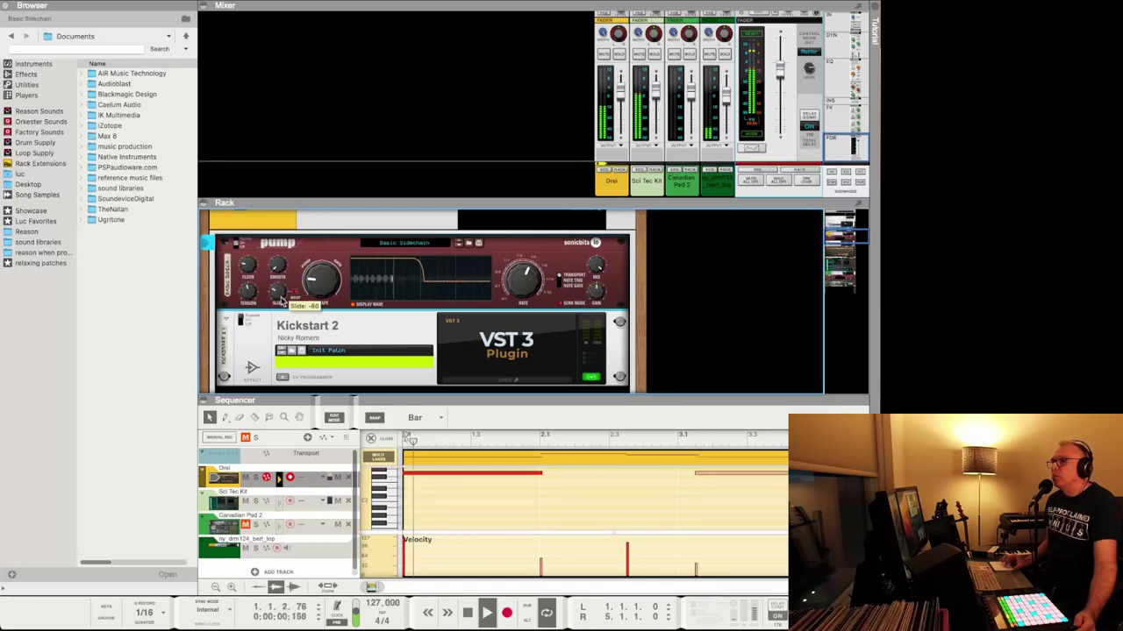
pyautogui.moveTo(281, 300); pyautogui.dragTo(280, 250)
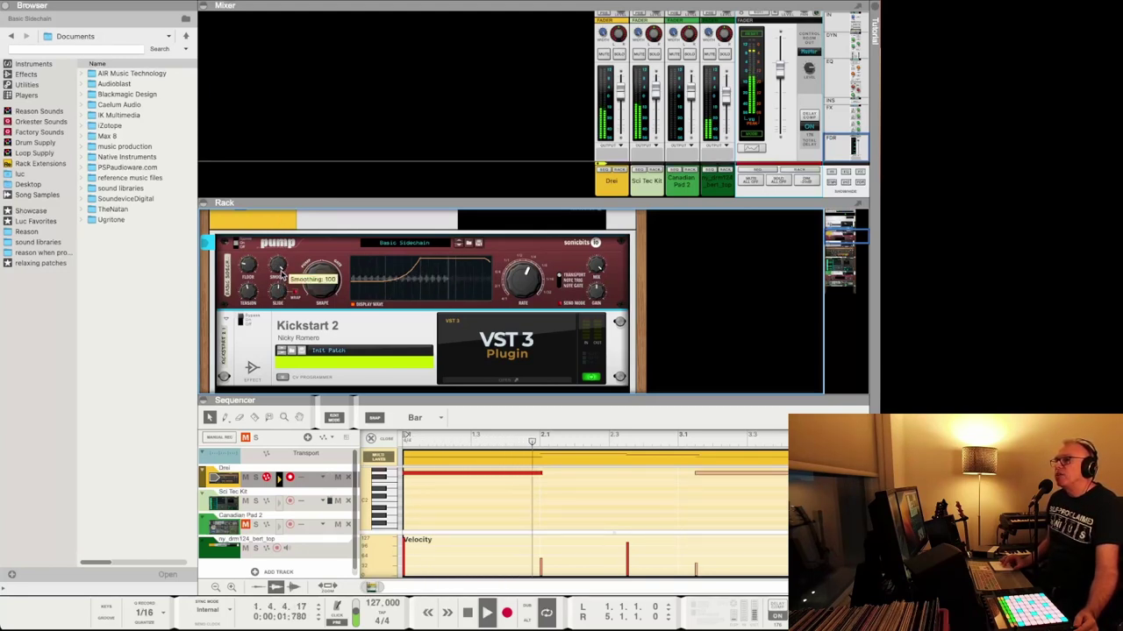
pyautogui.moveTo(280, 273); pyautogui.dragTo(280, 323)
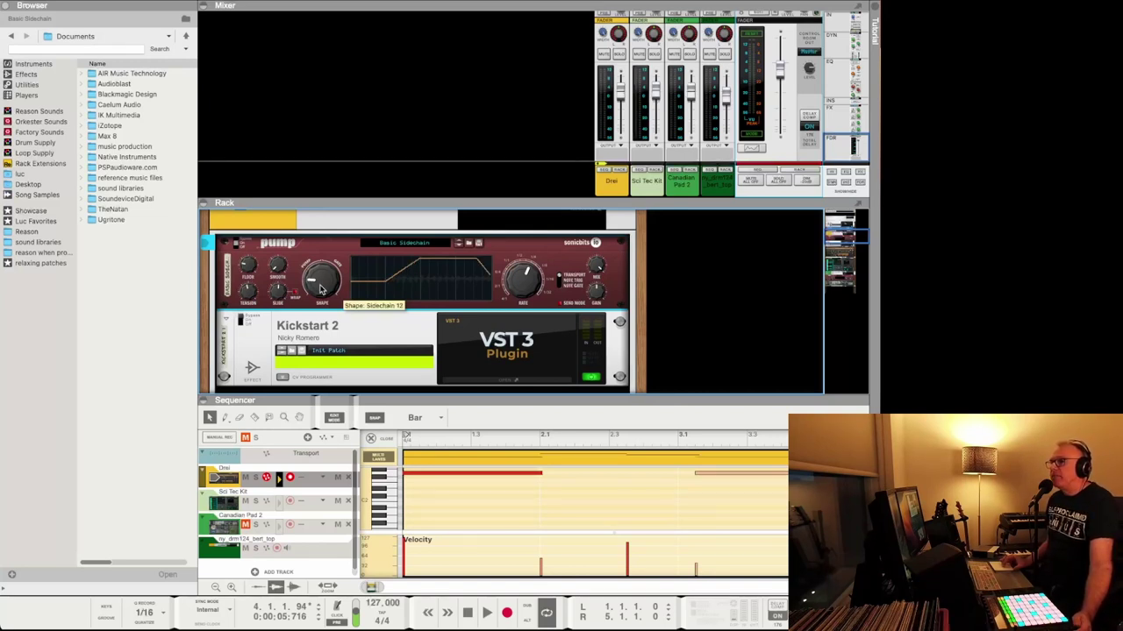
# - Restart the loop from the top and drop the Pump's Floor to its minimum -127
pyautogui.press('space')
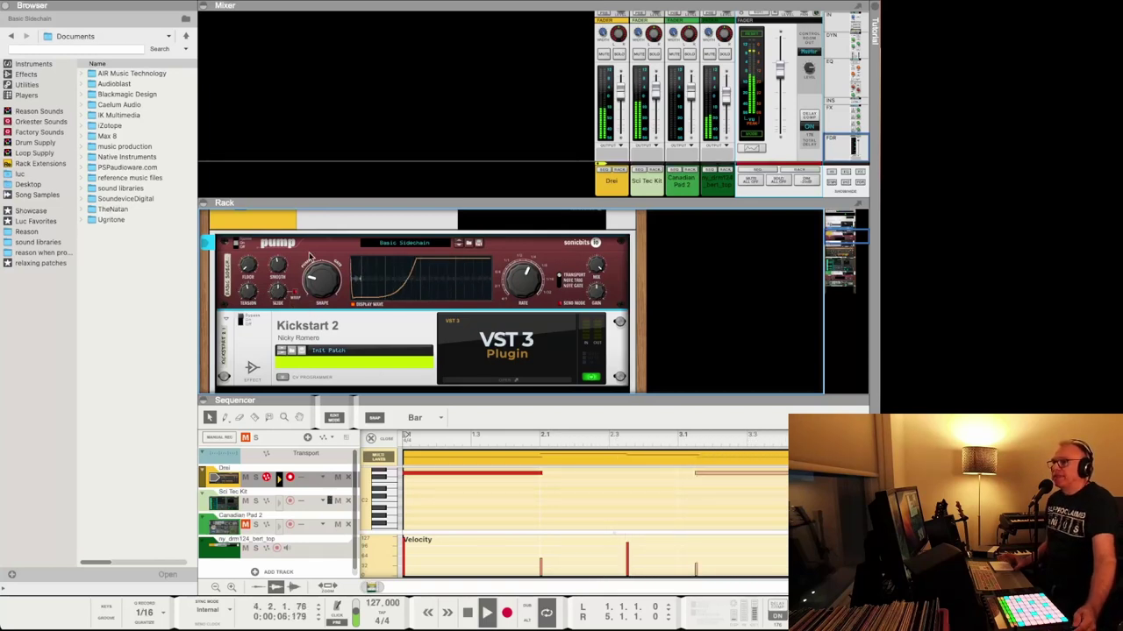
pyautogui.press('space')
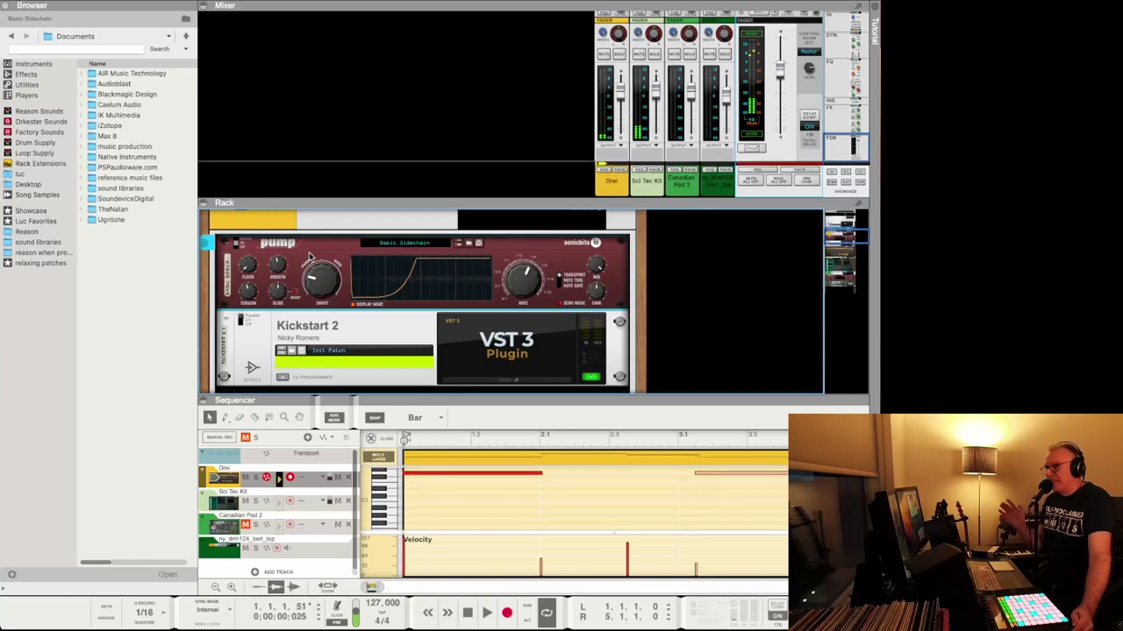
pyautogui.press('space')
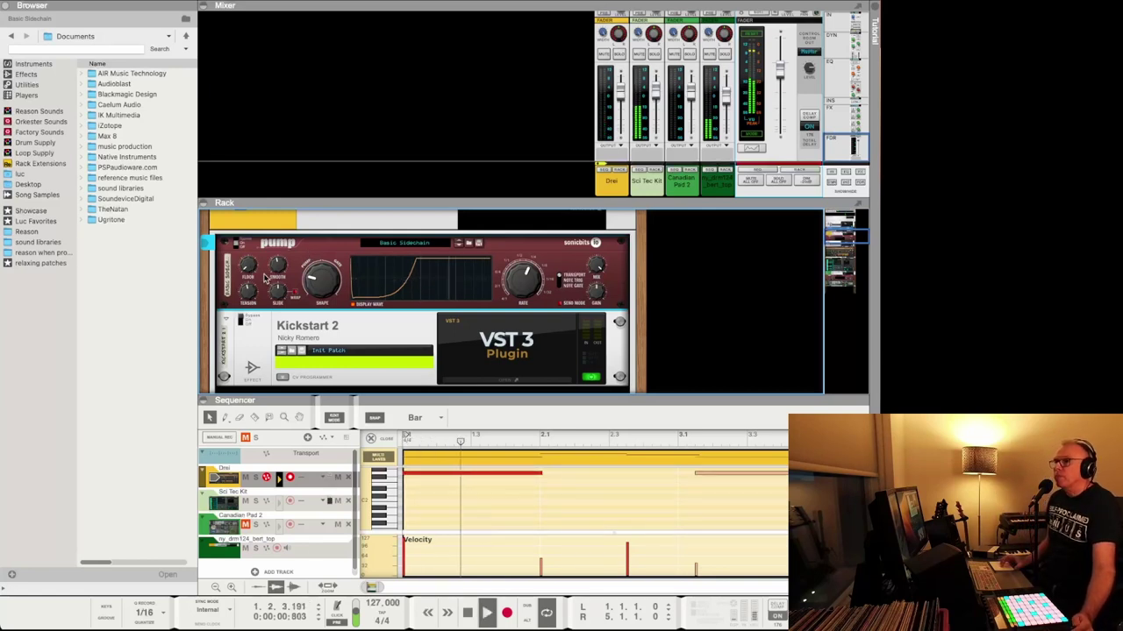
pyautogui.moveTo(248, 264)
pyautogui.moveTo(248, 264); pyautogui.dragTo(248, 267)
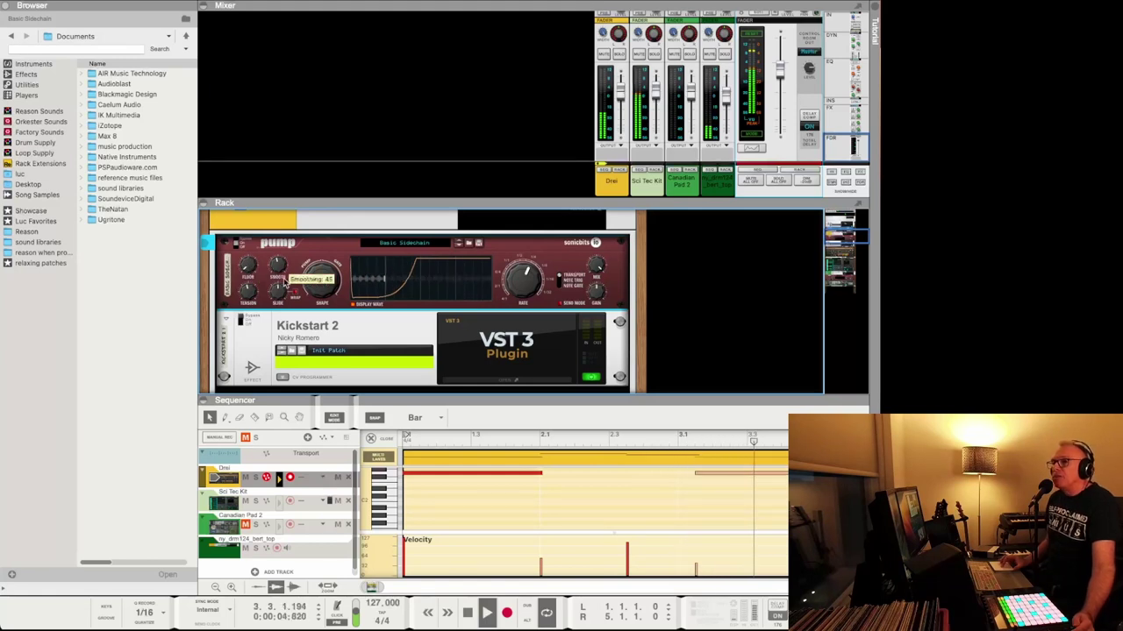
# - Turn the Pump's Shape to Sidechain 7, then step it up past Sidechain 26 by scrolling
pyautogui.moveTo(321, 281)
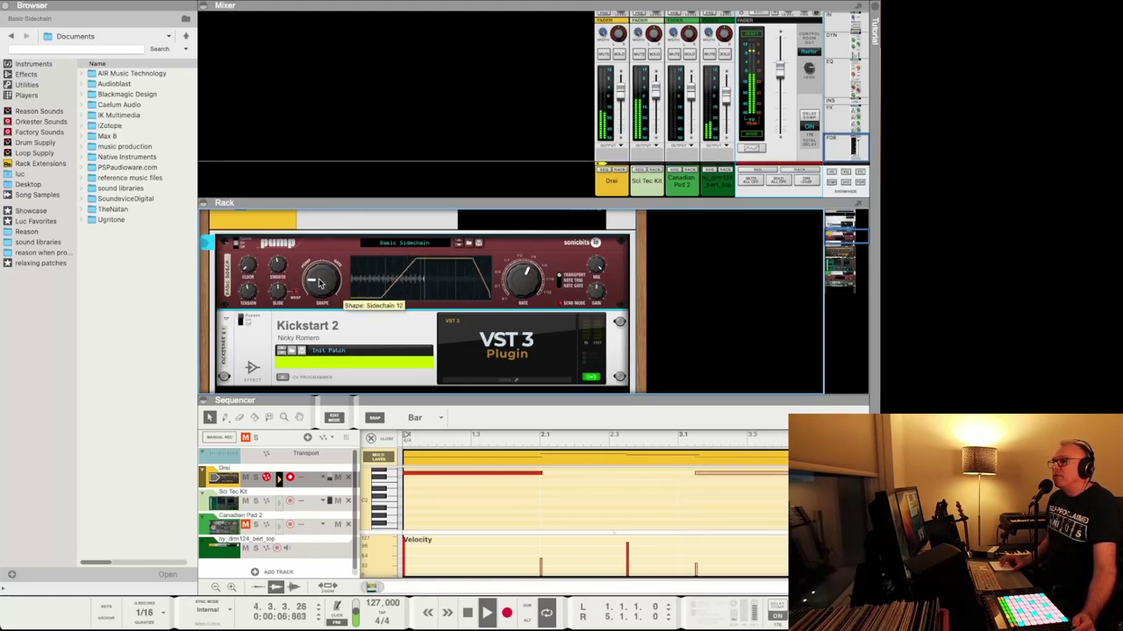
pyautogui.moveTo(321, 283); pyautogui.dragTo(319, 280)
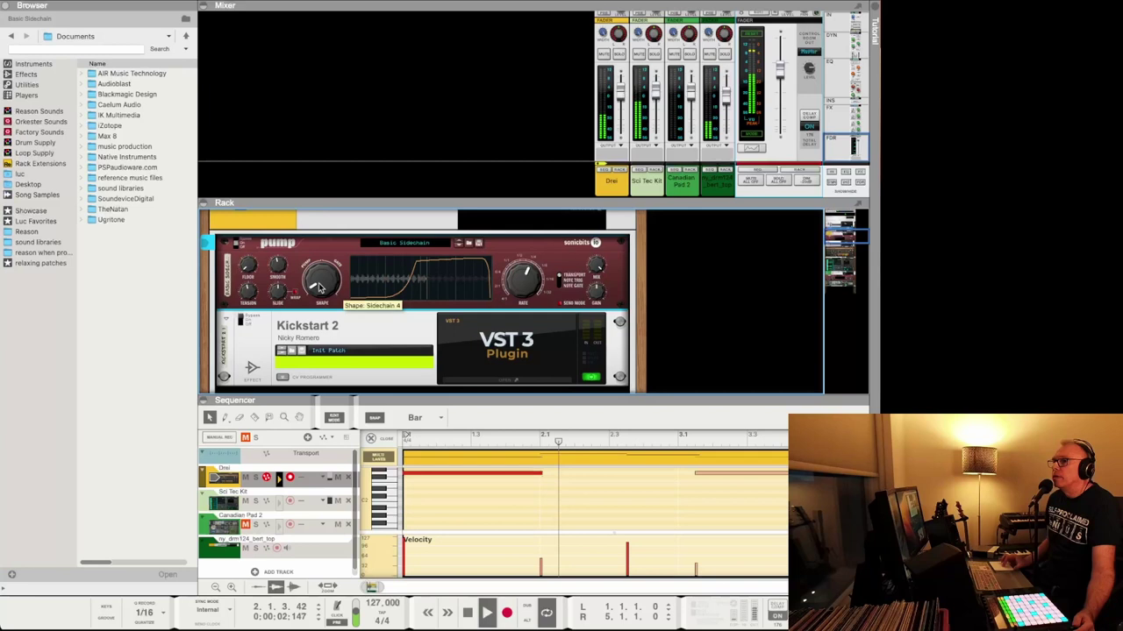
pyautogui.scroll(2, 319, 286)
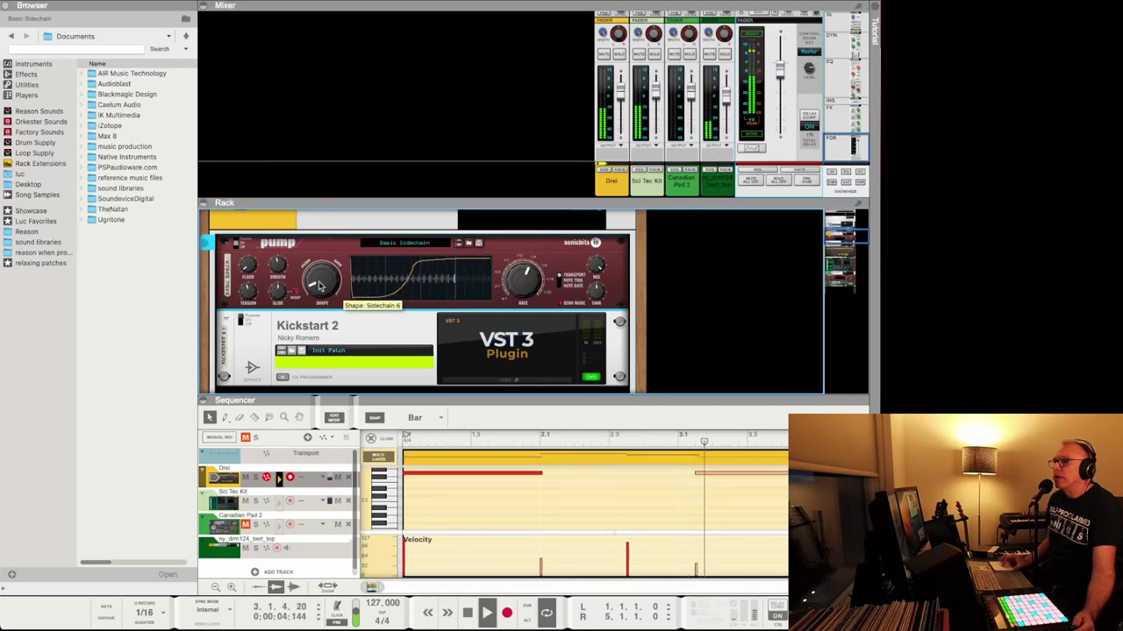
pyautogui.moveTo(319, 286); pyautogui.dragTo(321, 274)
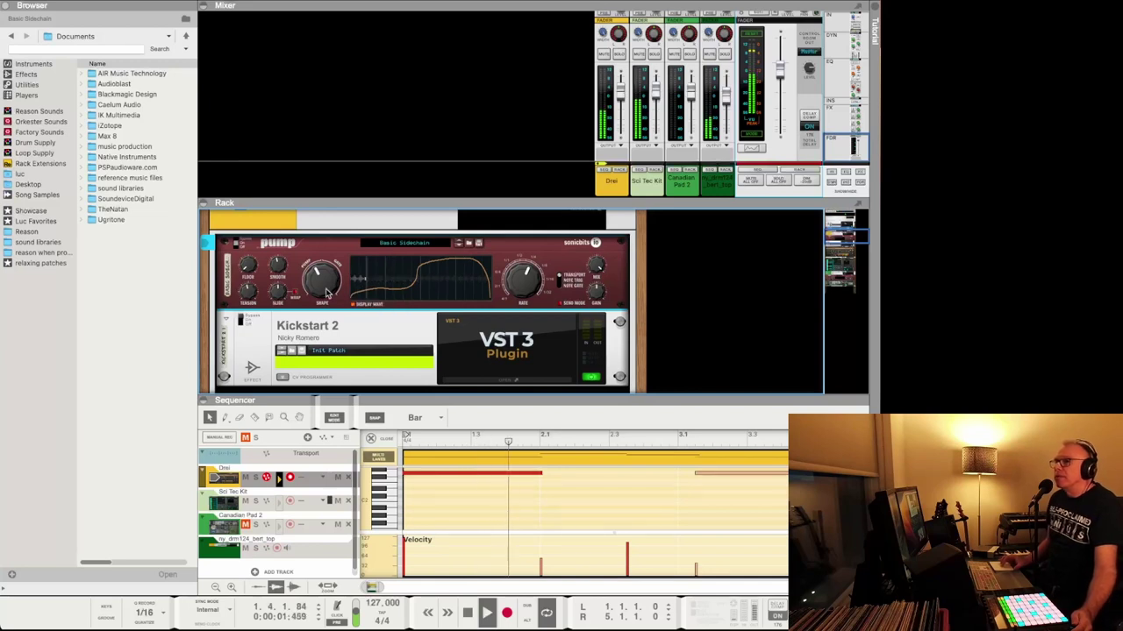
pyautogui.scroll(2, 326, 291)
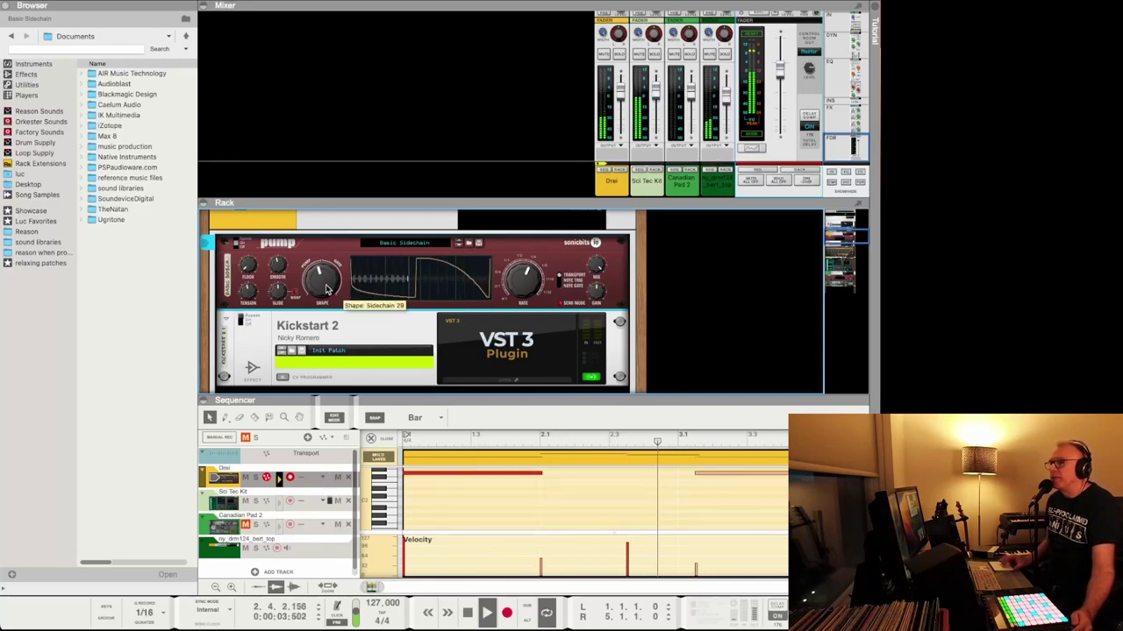
pyautogui.scroll(1, 326, 289)
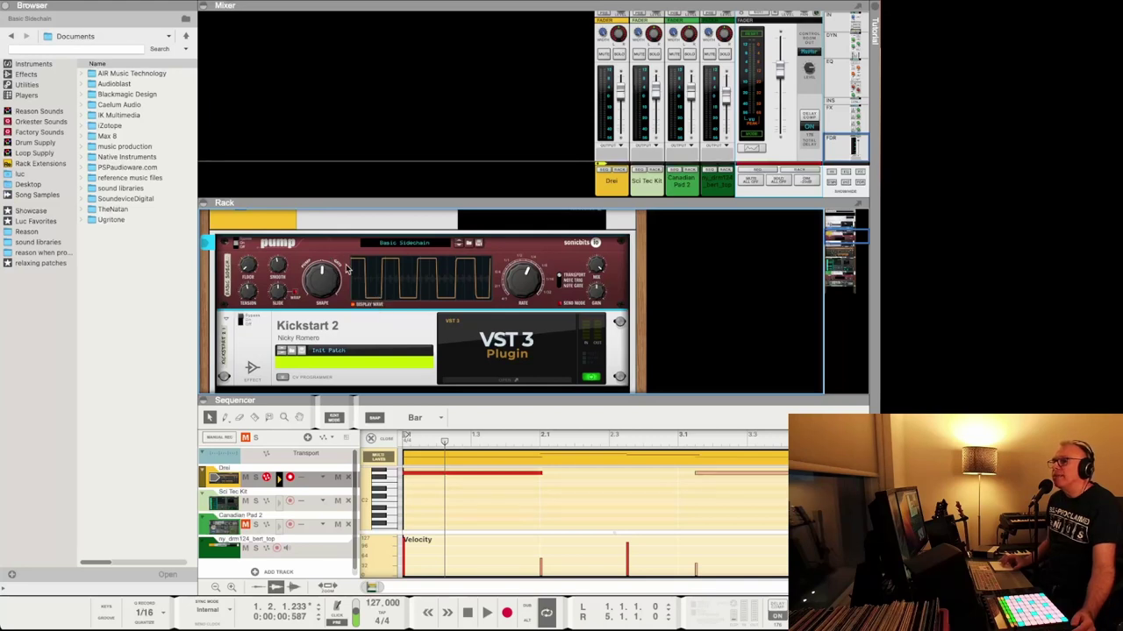
# - Audition Gate Shape patterns and Slide on the bass Pump, then enable it with Floor at -60
pyautogui.press('space')
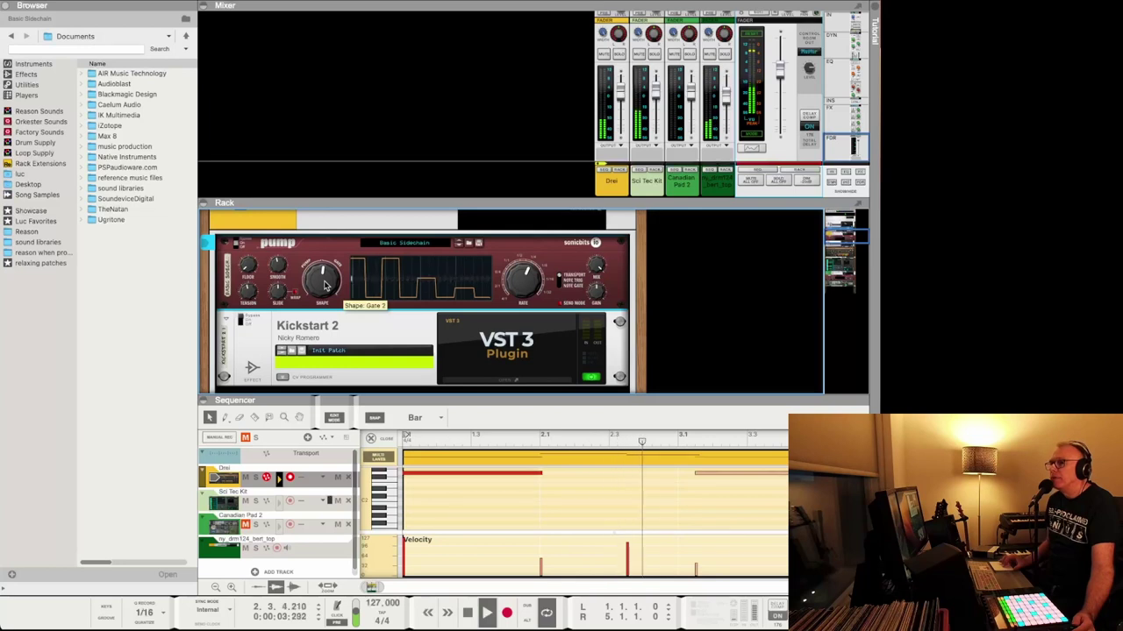
pyautogui.scroll(1, 325, 284)
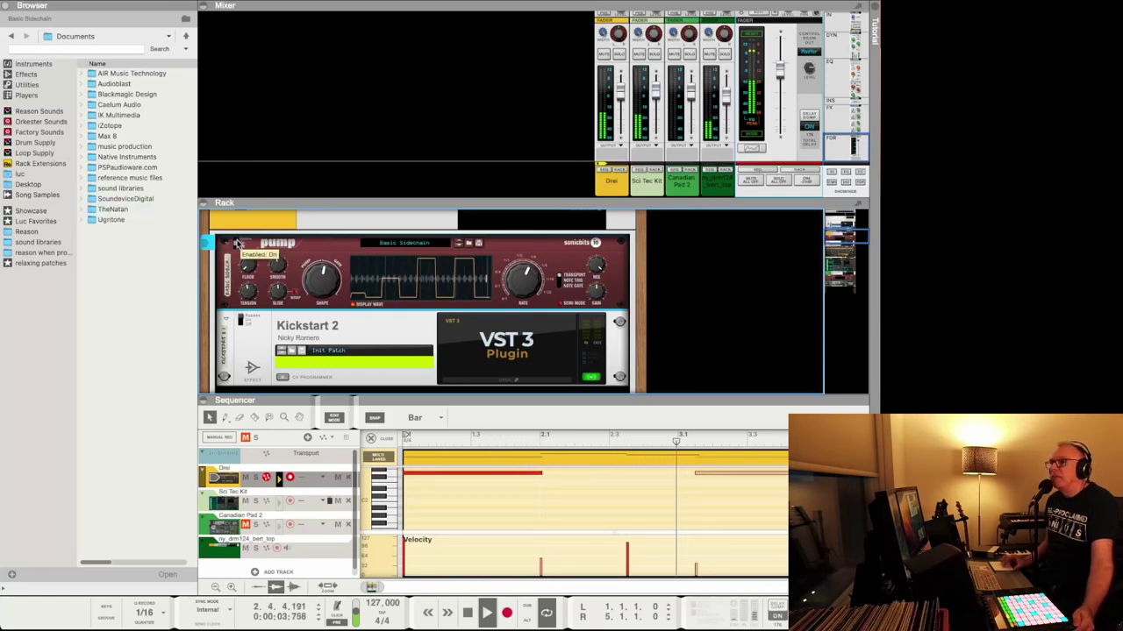
pyautogui.scroll(1, 339, 280)
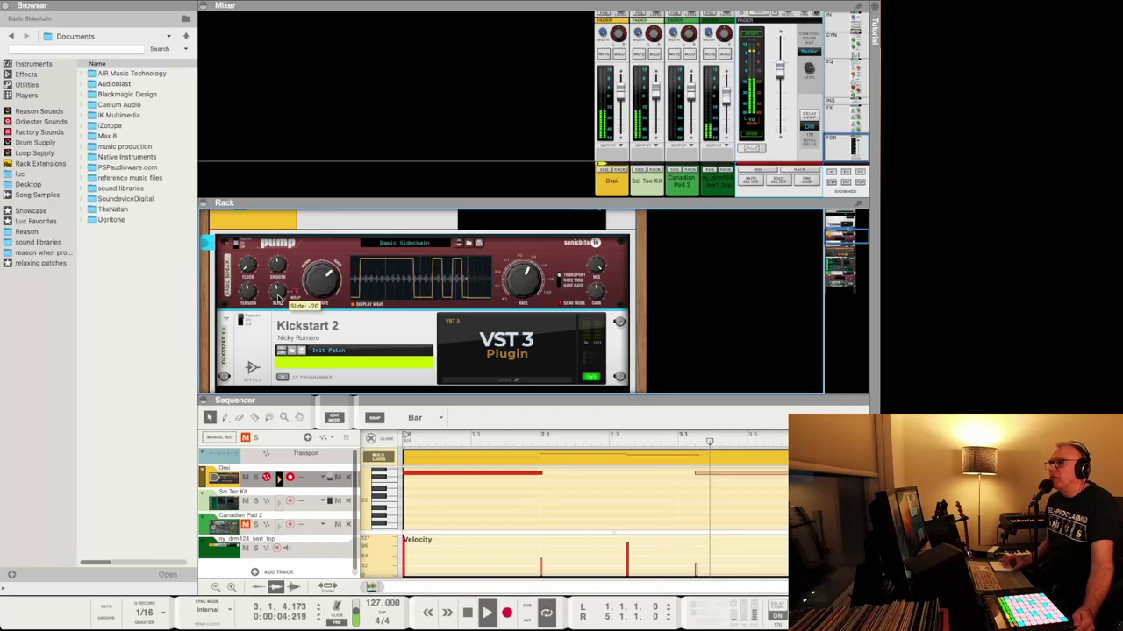
pyautogui.scroll(8, 278, 298)
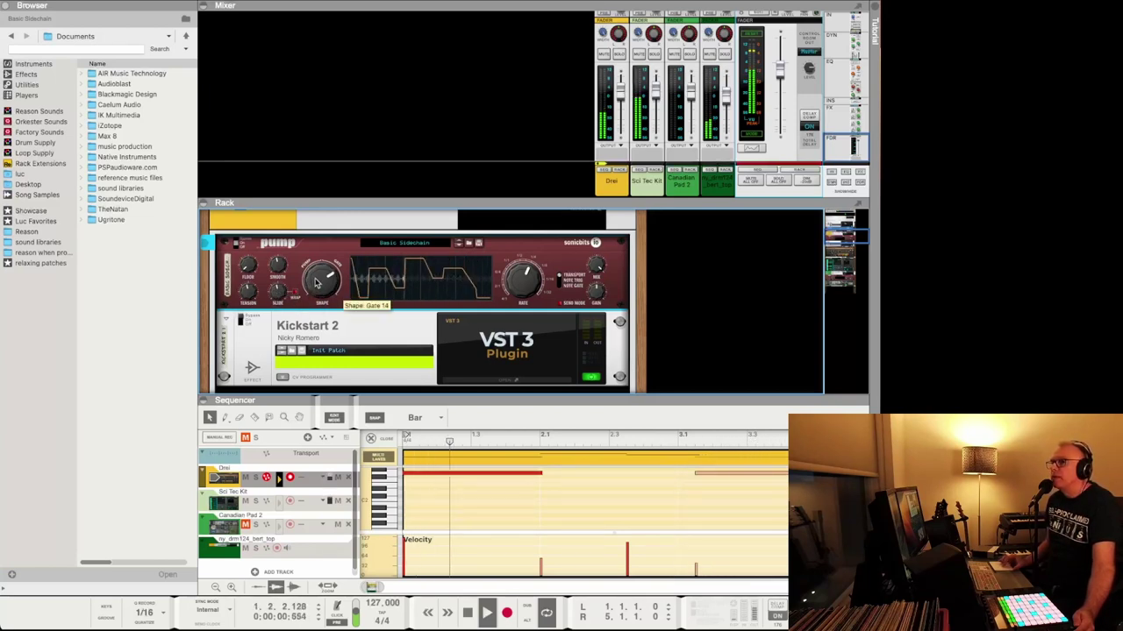
pyautogui.scroll(12, 278, 298)
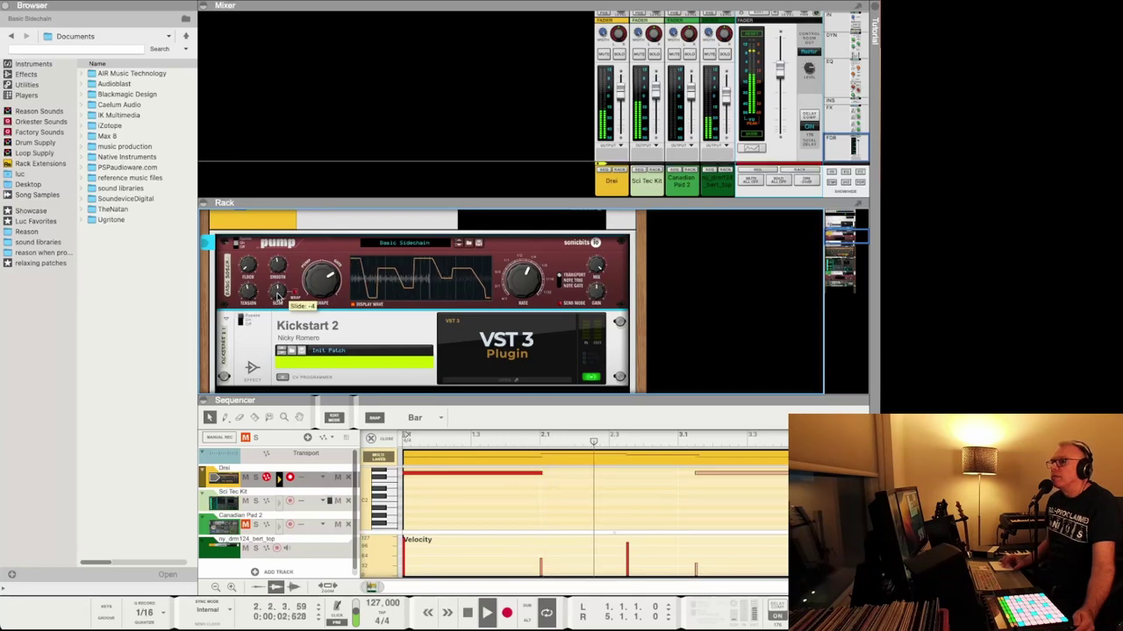
pyautogui.scroll(-12, 278, 298)
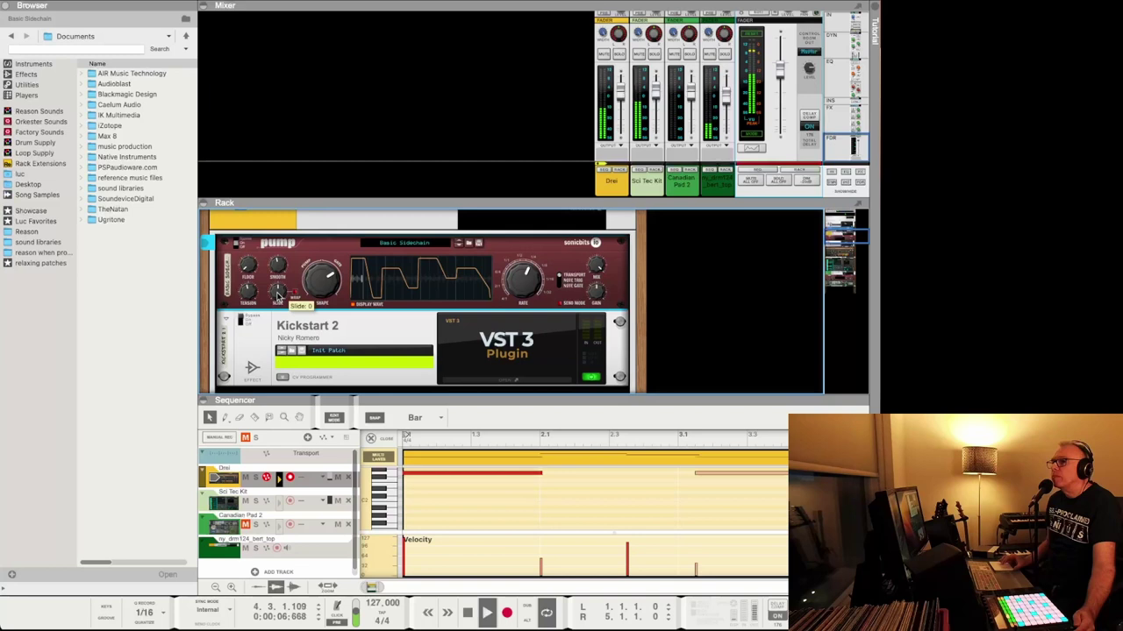
pyautogui.scroll(6, 323, 279)
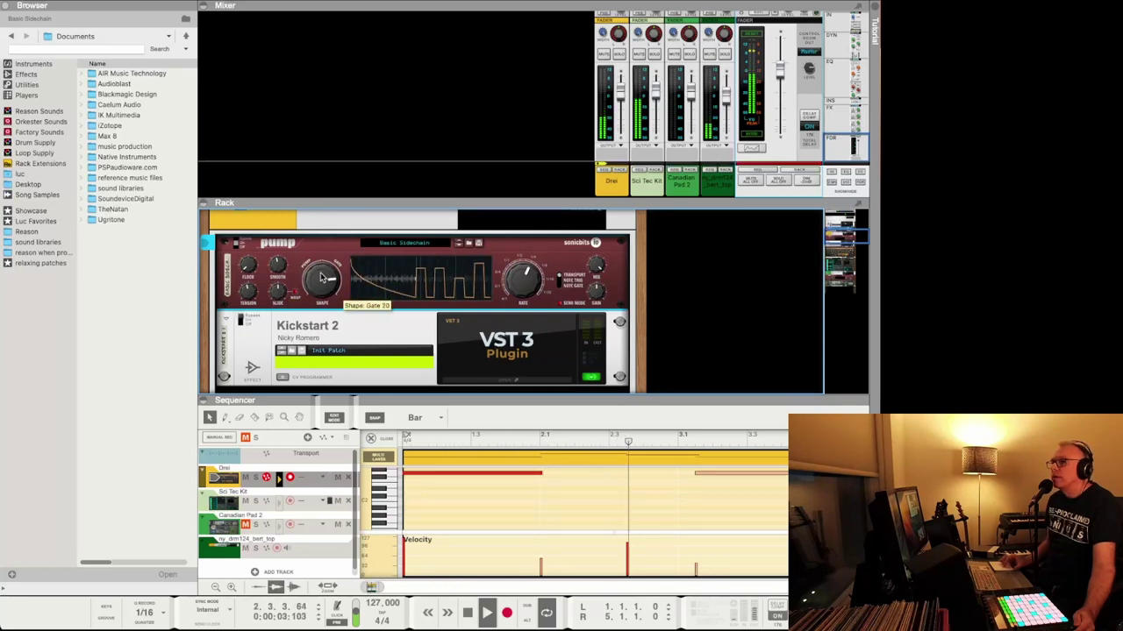
pyautogui.scroll(-3, 323, 278)
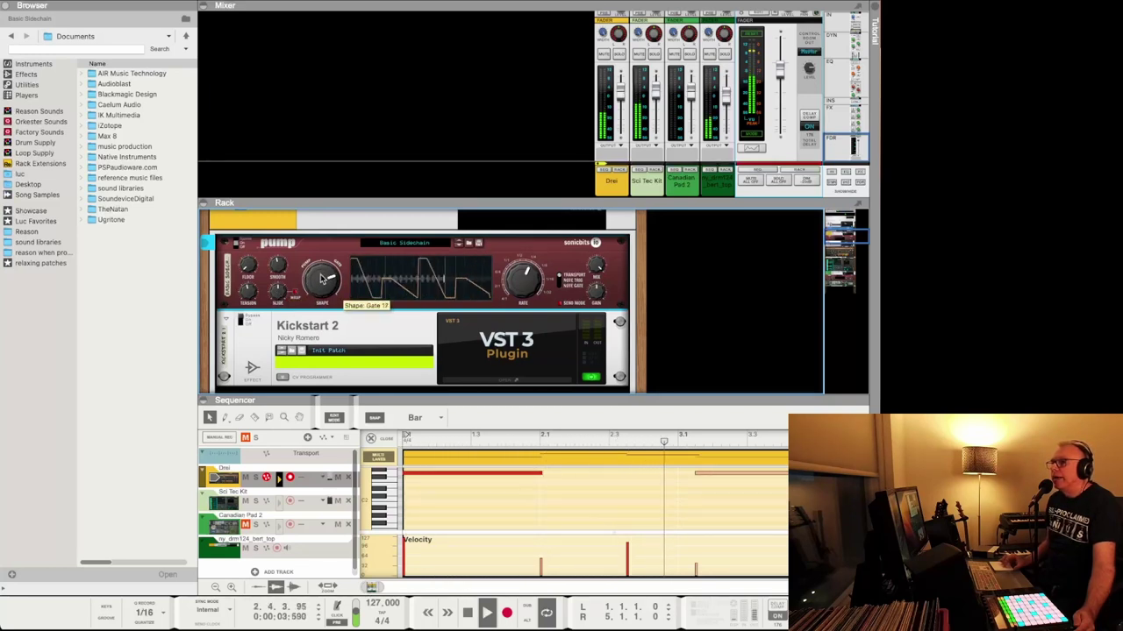
pyautogui.click(235, 243)
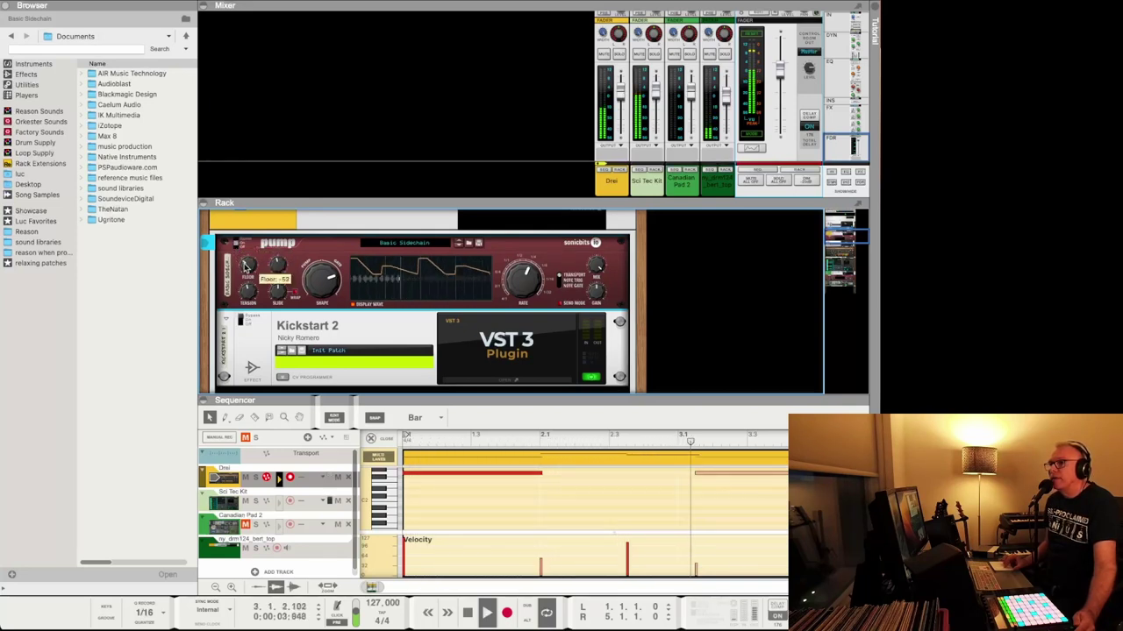
pyautogui.moveTo(247, 265); pyautogui.dragTo(247, 267)
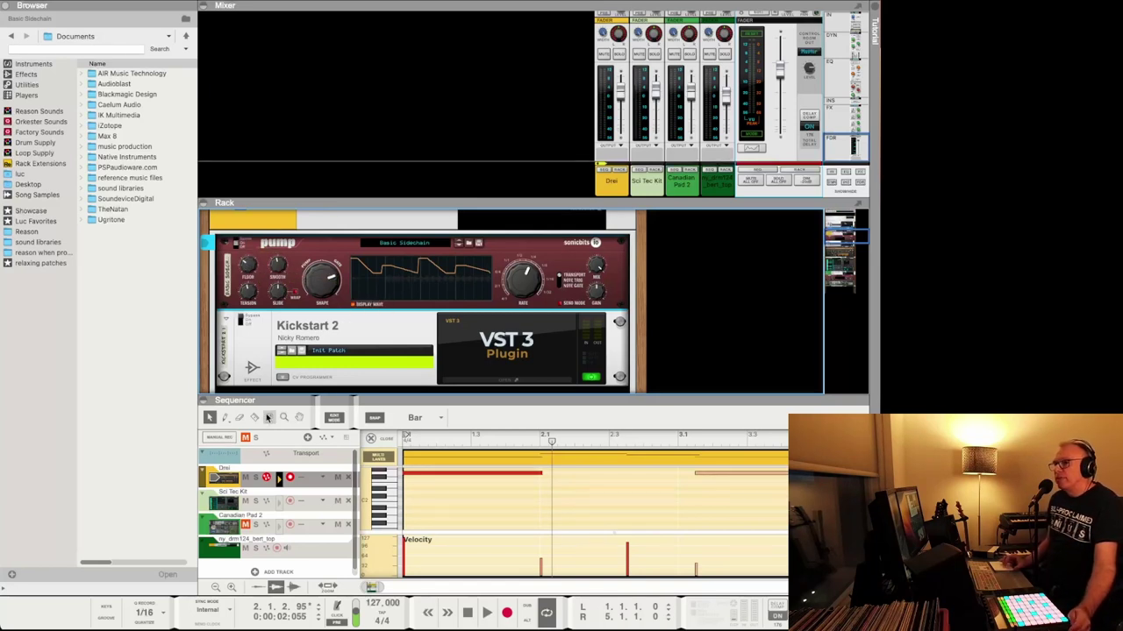
# - Mute the Drei track and start loop playback
pyautogui.click(231, 550)
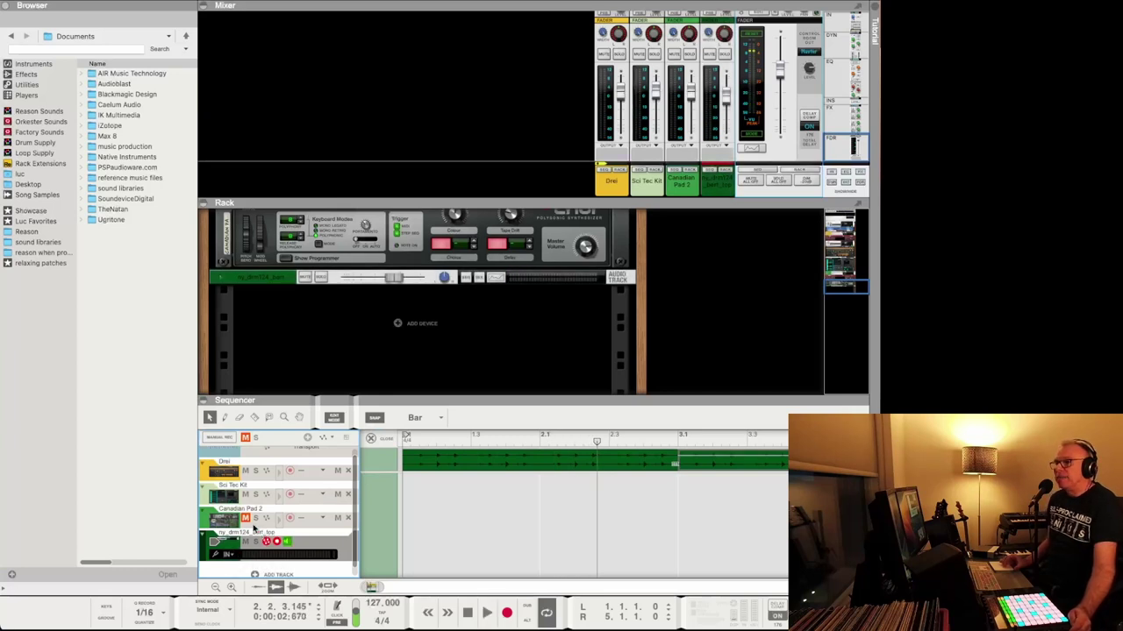
pyautogui.click(246, 472)
pyautogui.press('space')
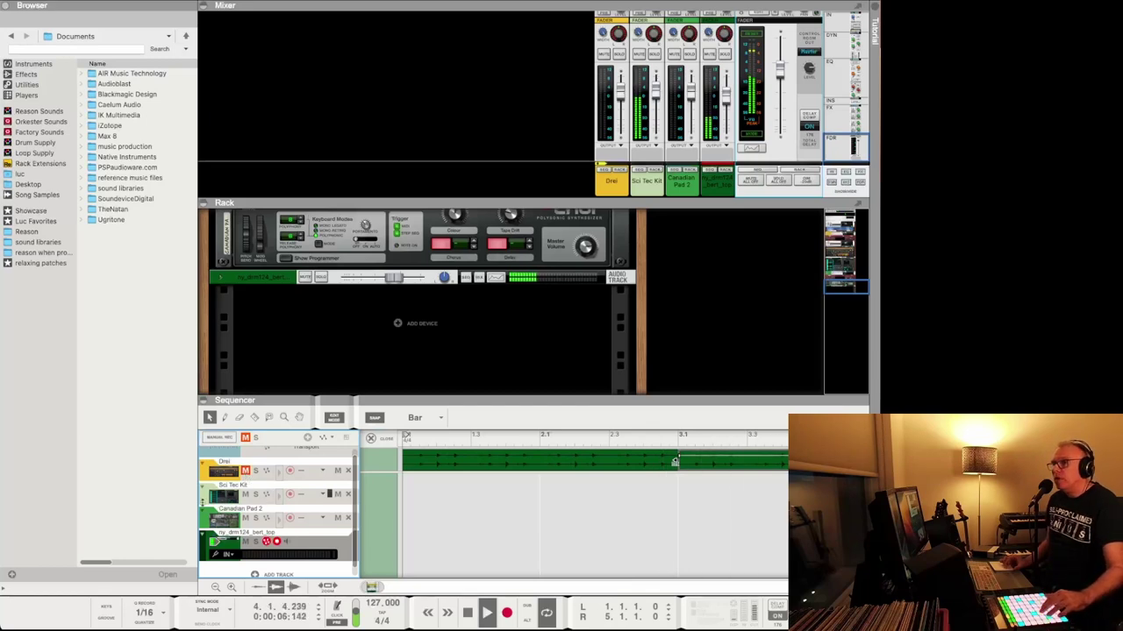
# - Compare the Canadian Pad 2 Pump bypassed and enabled, leaving it on
pyautogui.click(207, 519)
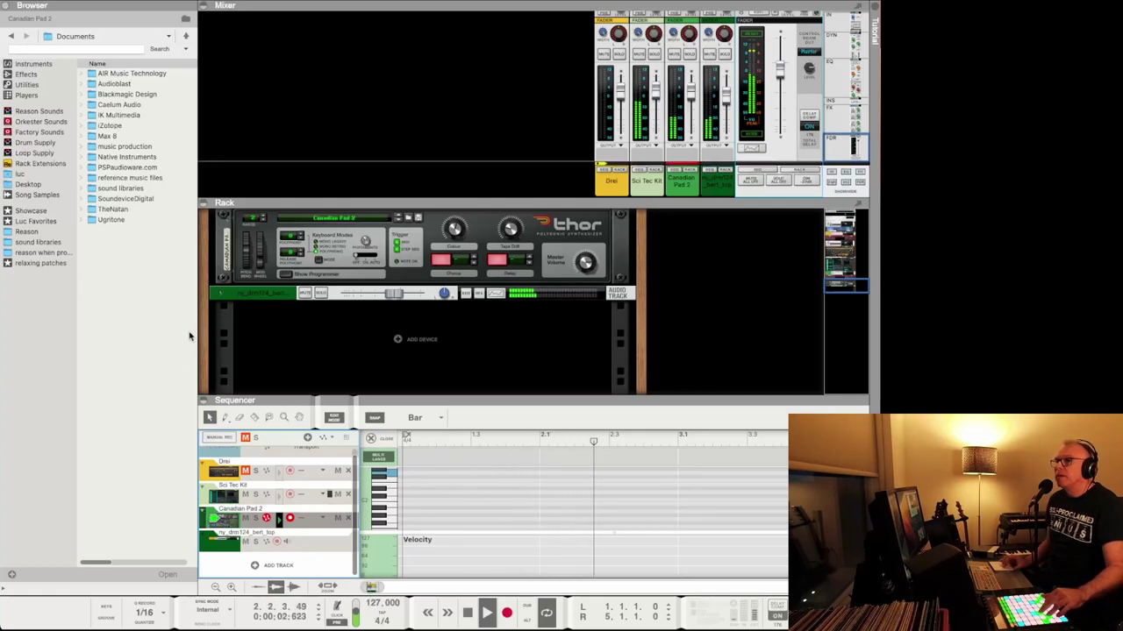
pyautogui.scroll(5, 227, 261)
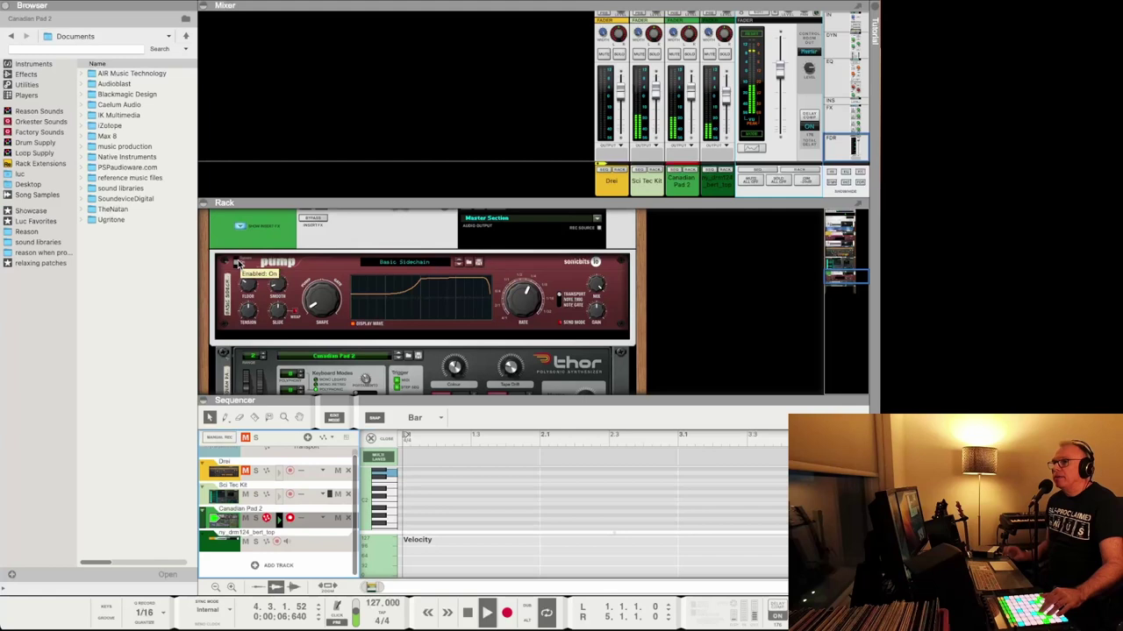
pyautogui.click(236, 265)
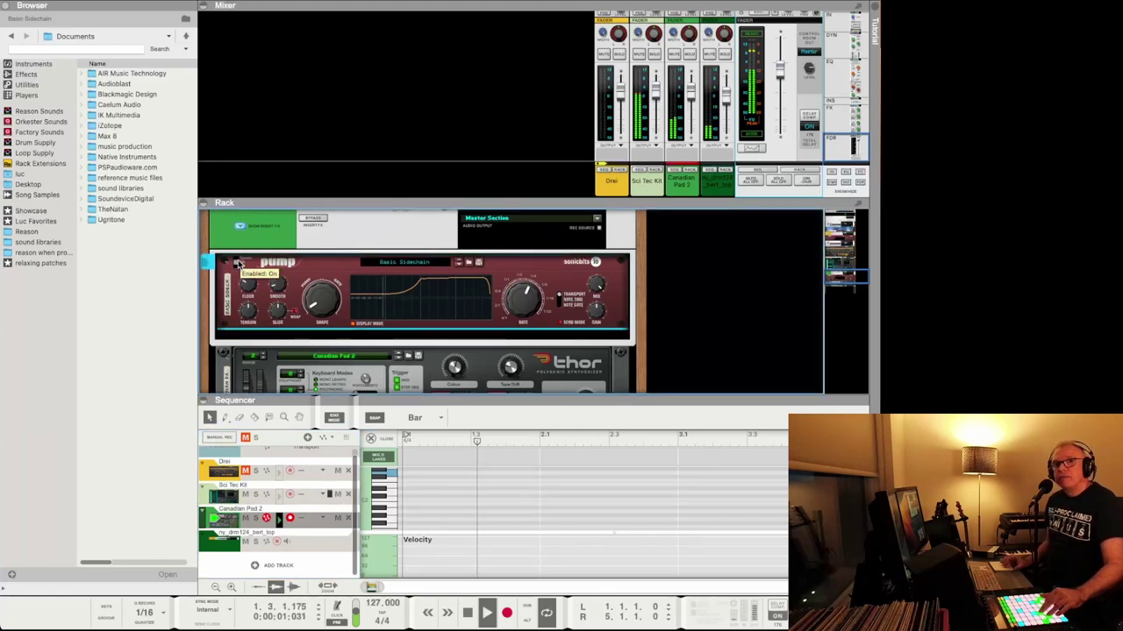
pyautogui.click(237, 265)
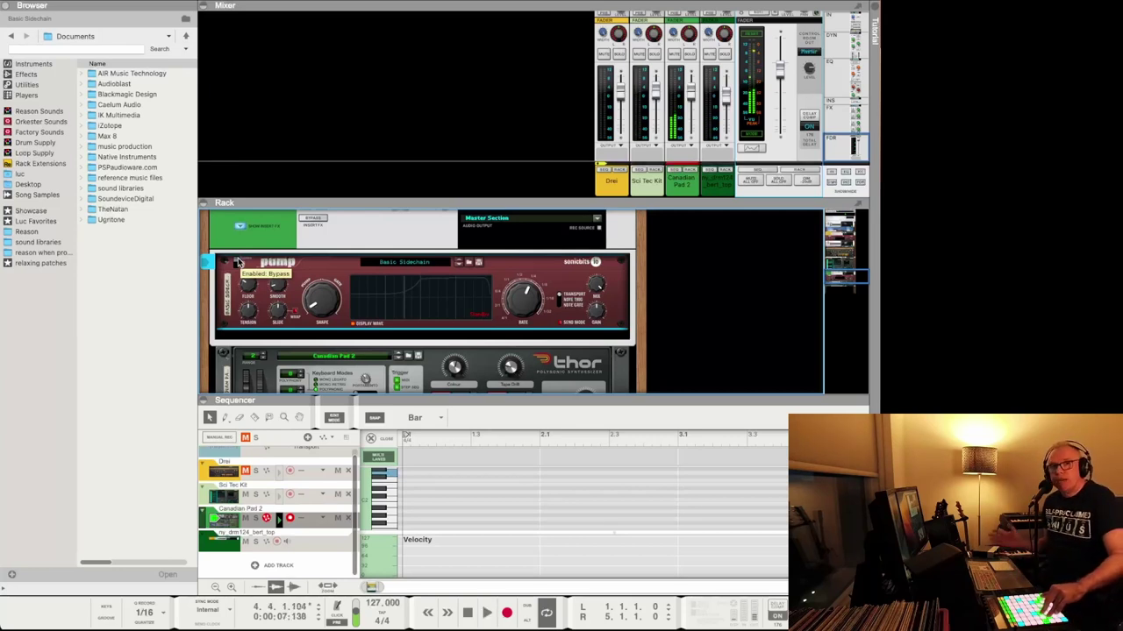
pyautogui.click(238, 262)
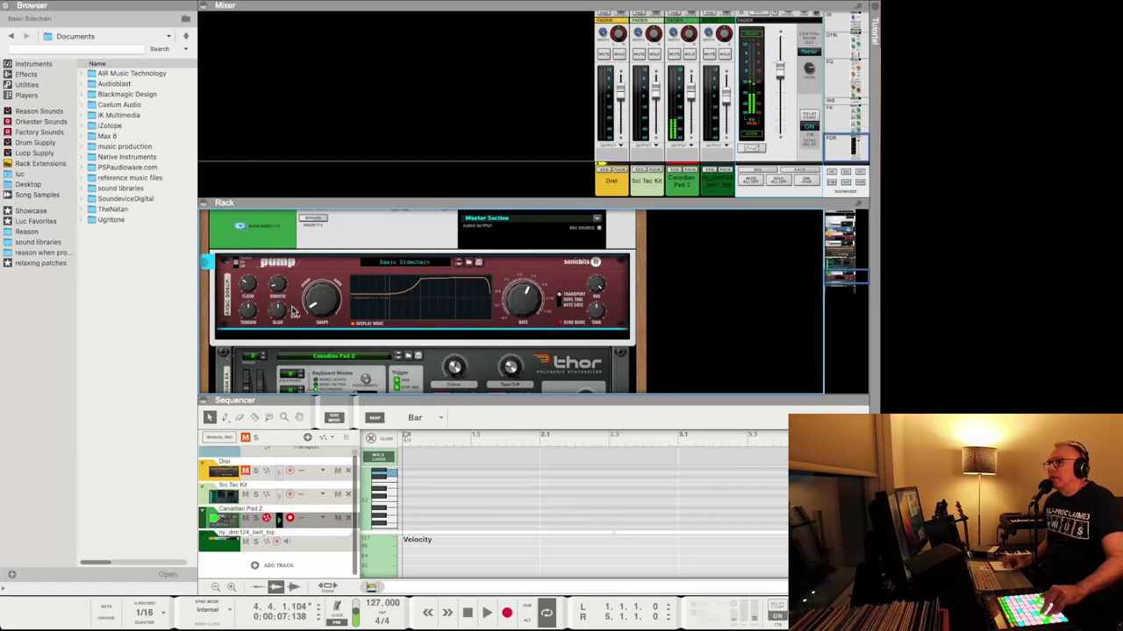
pyautogui.moveTo(248, 278)
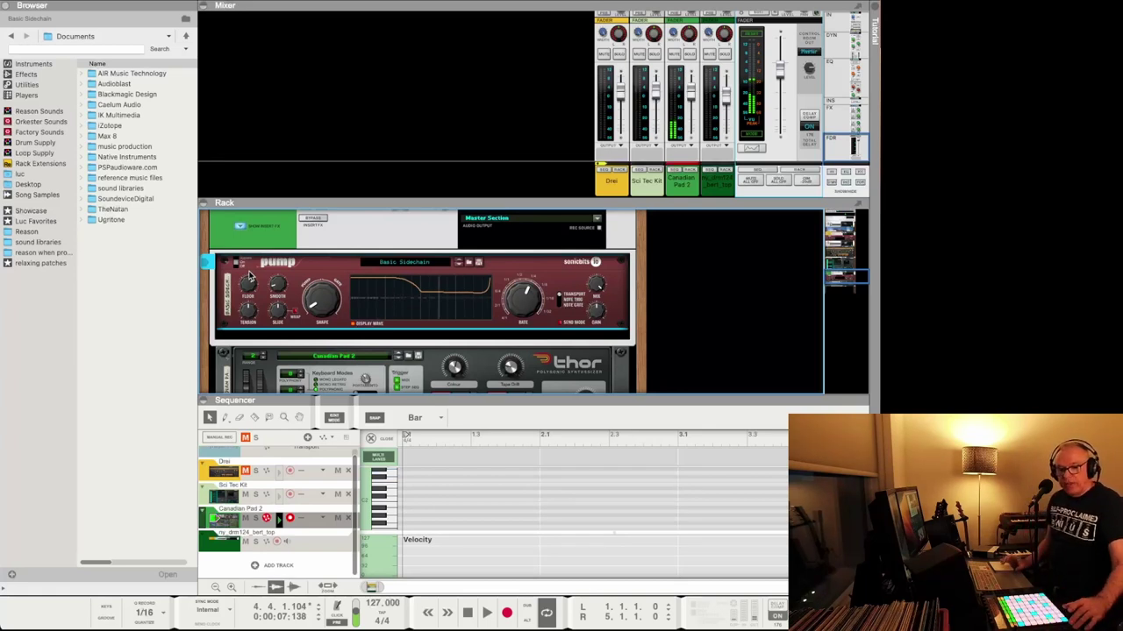
# - During playback, compare the pad's Pump off and on, then set its Shape to Gate 4
pyautogui.press('space')
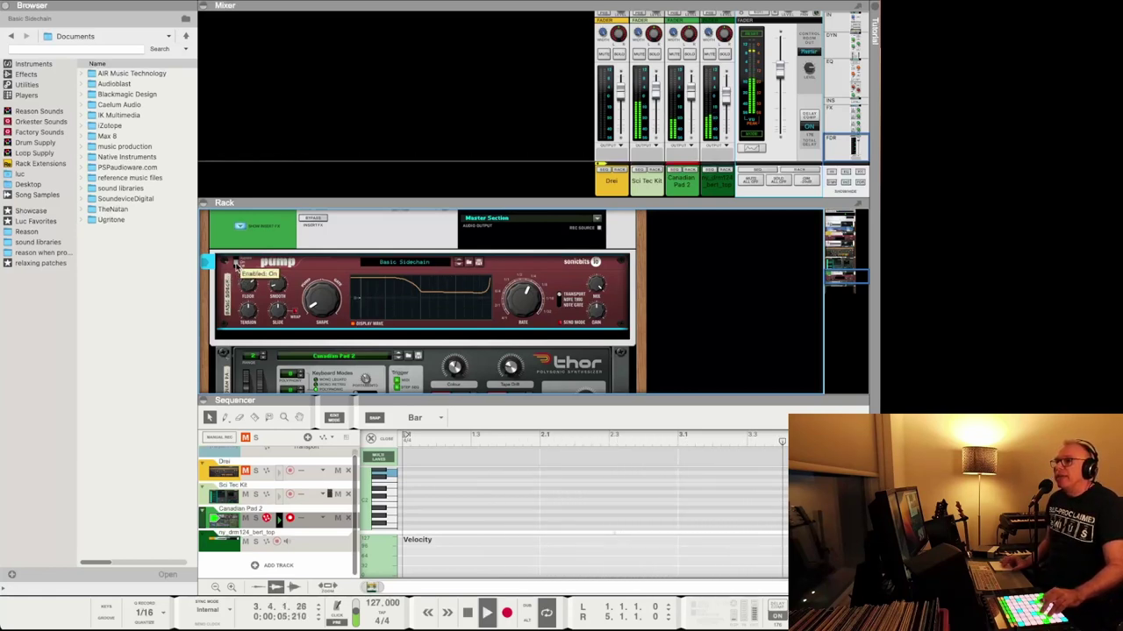
pyautogui.click(235, 263)
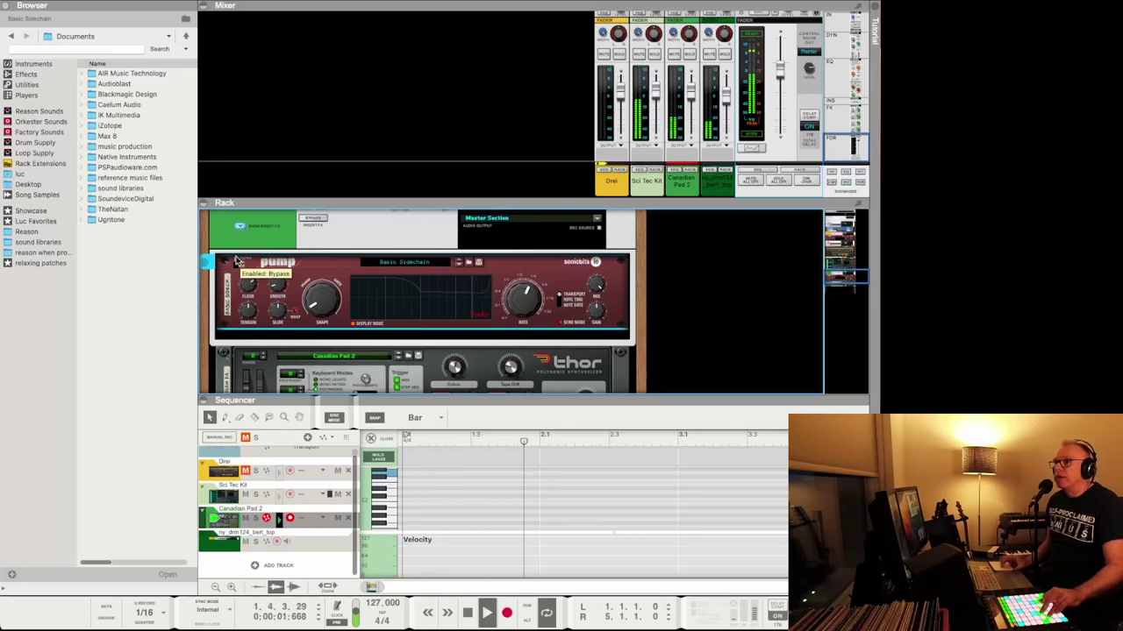
pyautogui.click(235, 263)
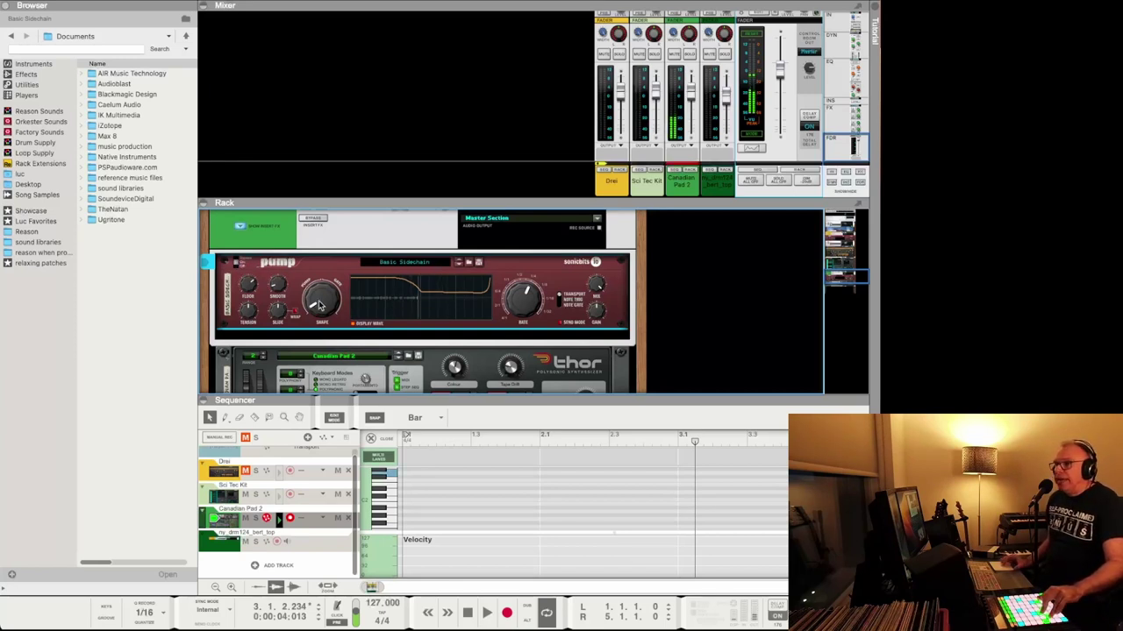
pyautogui.moveTo(318, 302); pyautogui.dragTo(321, 289)
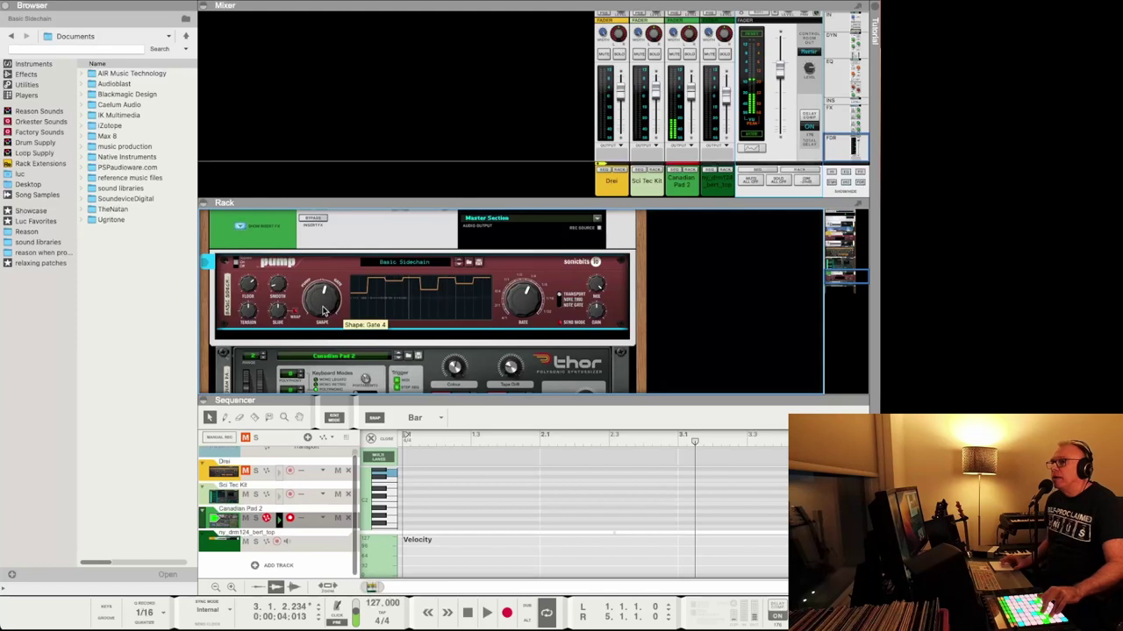
# - Add a Shape automation lane for the pad's Pump, set Shape to Gate 11, then bypass the Pump
pyautogui.rightClick(324, 311)
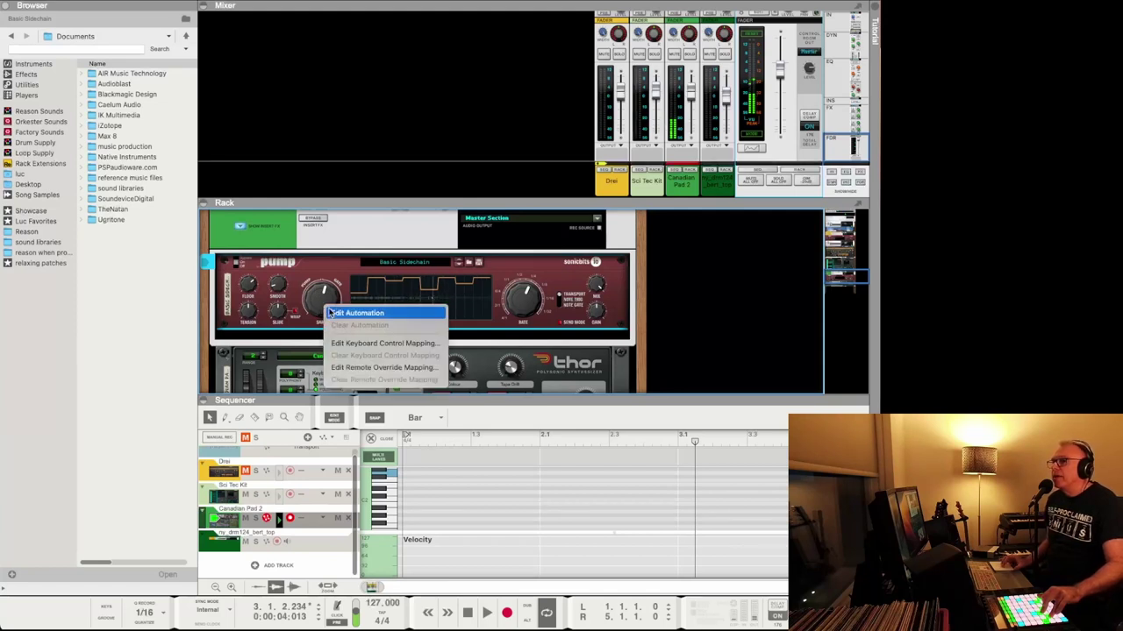
pyautogui.click(339, 314)
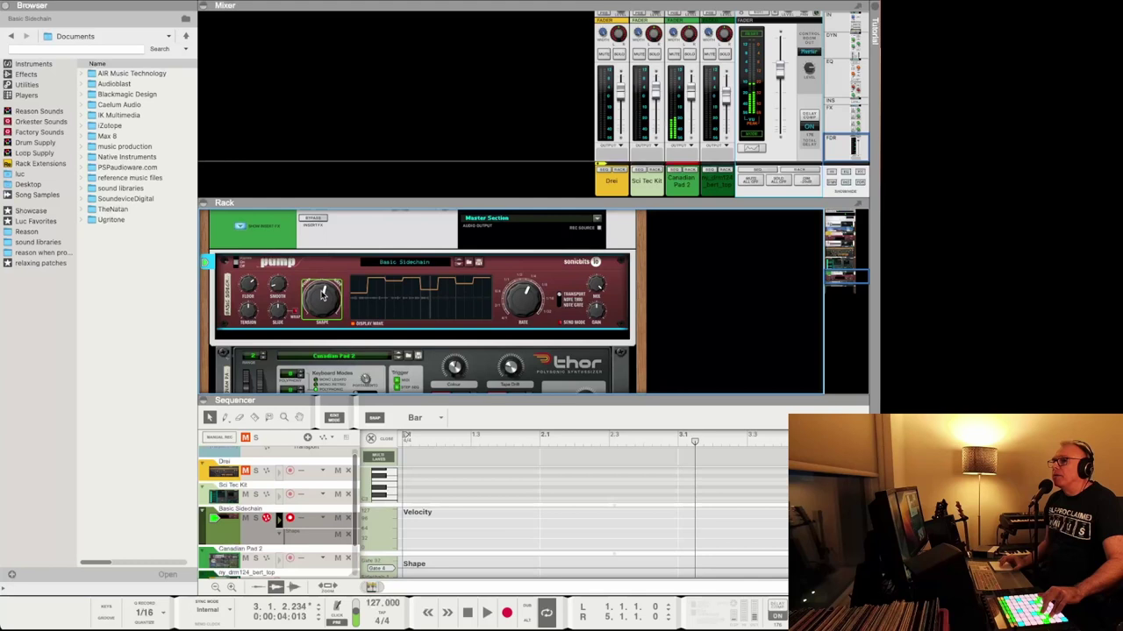
pyautogui.moveTo(322, 296); pyautogui.dragTo(324, 292)
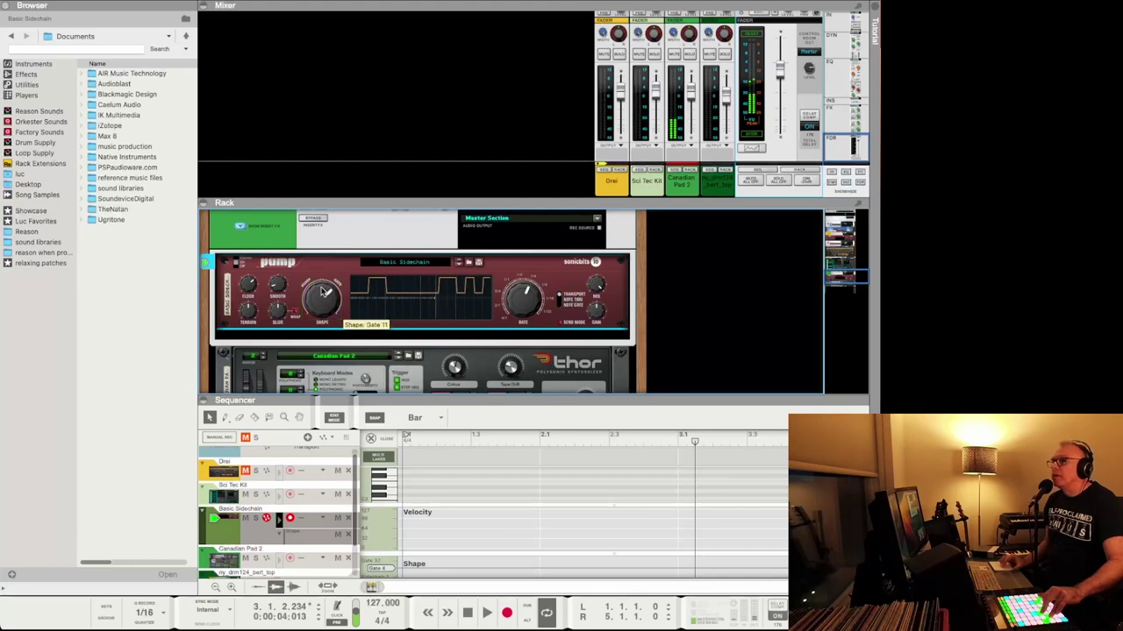
pyautogui.click(237, 262)
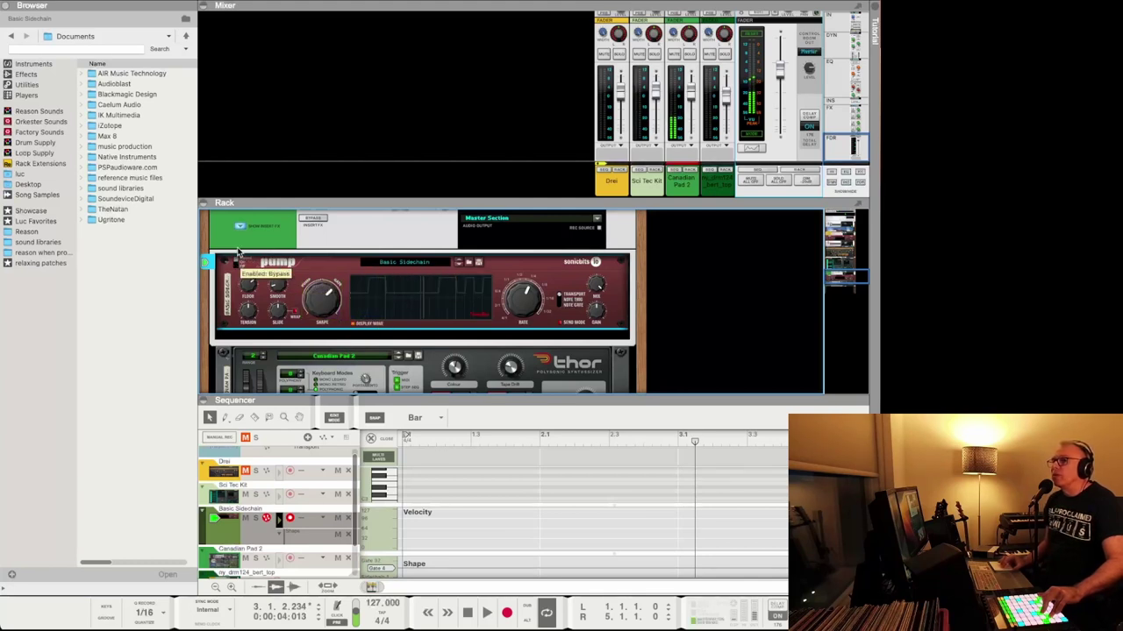